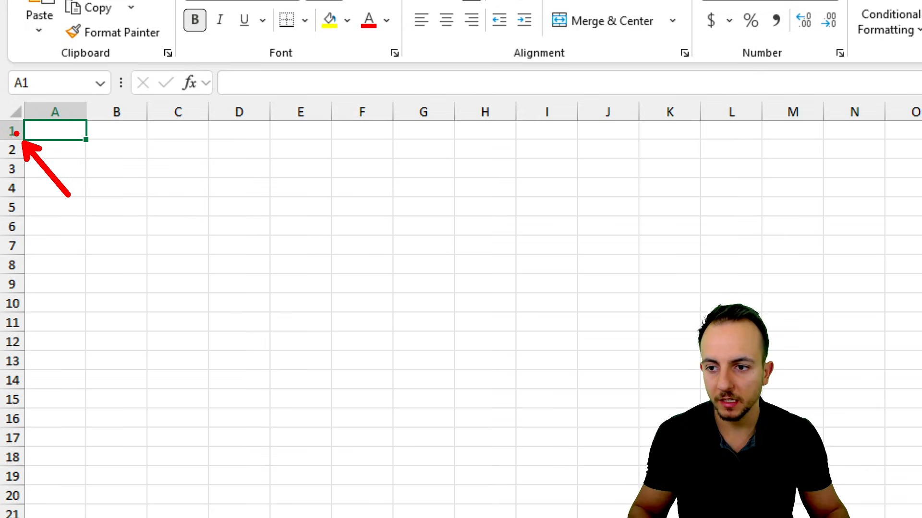
- Fill the whole of row 1 with the theme color Blue, Accent 5, Darker 50%
click(11, 131)
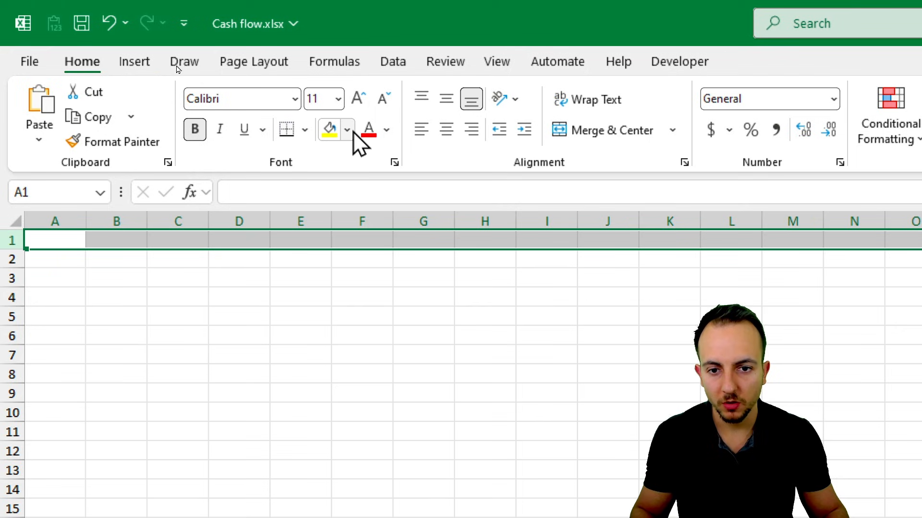
click(347, 78)
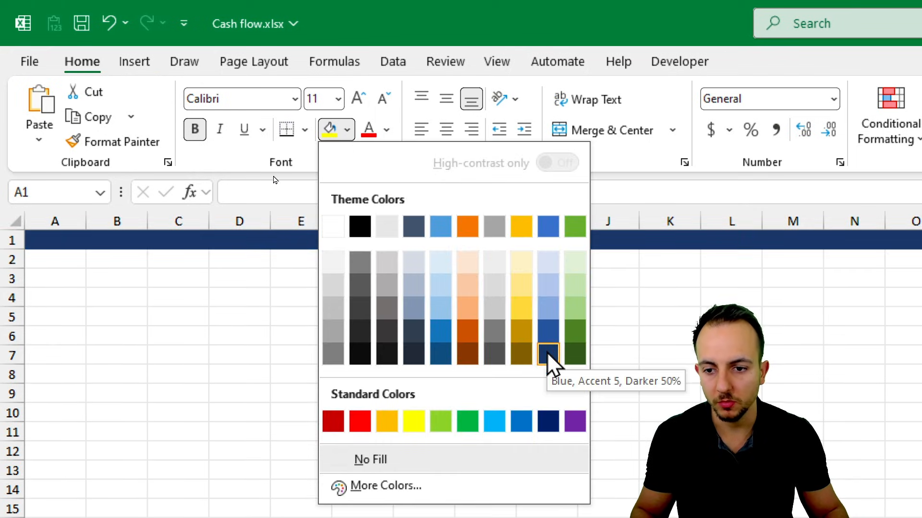
click(548, 356)
- Enter the title "Cash Flow Template/Tracker" in cell A1
click(80, 238)
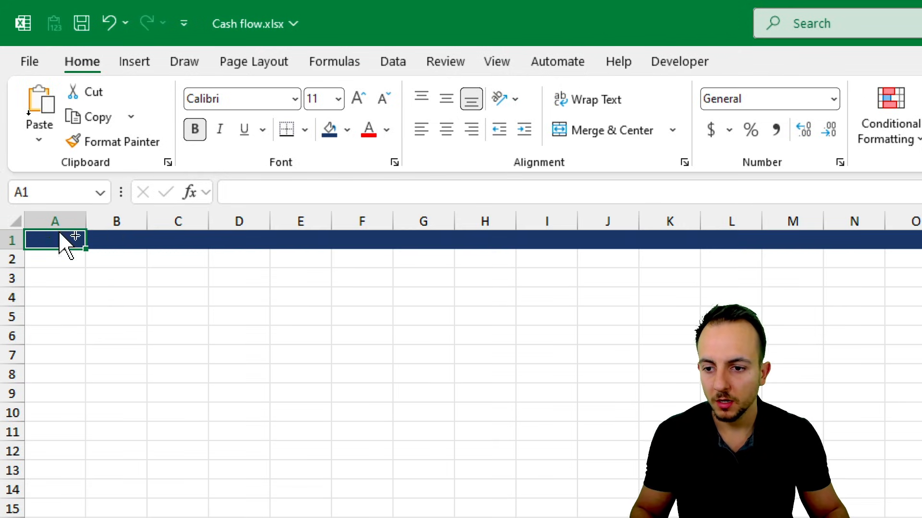
mouse_move(23, 235)
mouse_down()
mouse_move(92, 253)
mouse_move(54, 223)
mouse_up()
key(Escape)
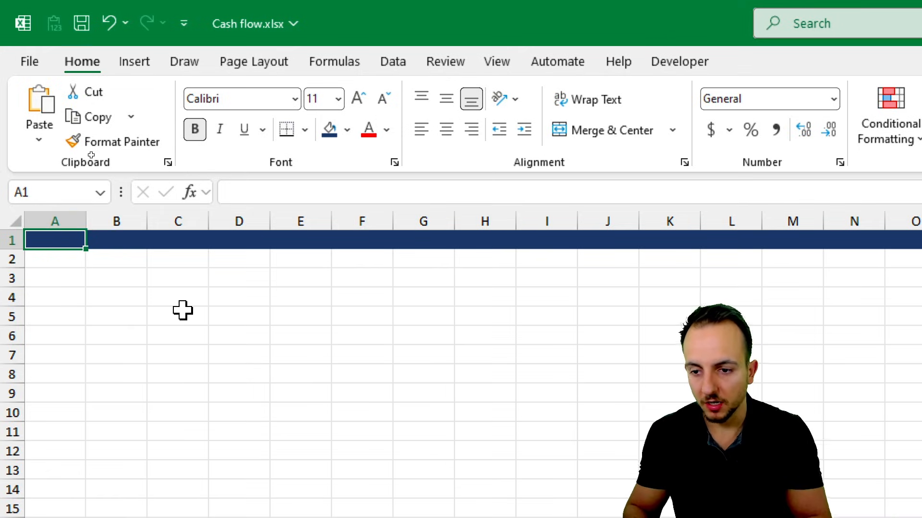
text(Cash)
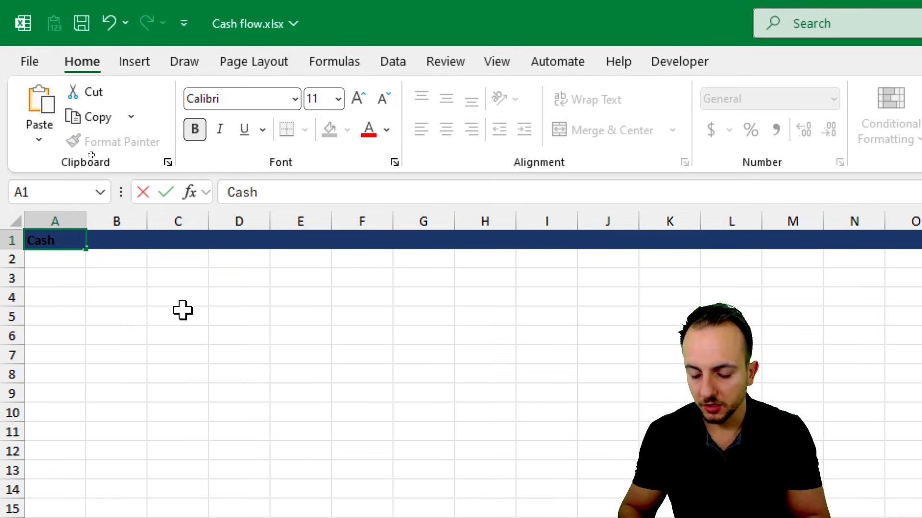
text( Flow Template/Tracker)
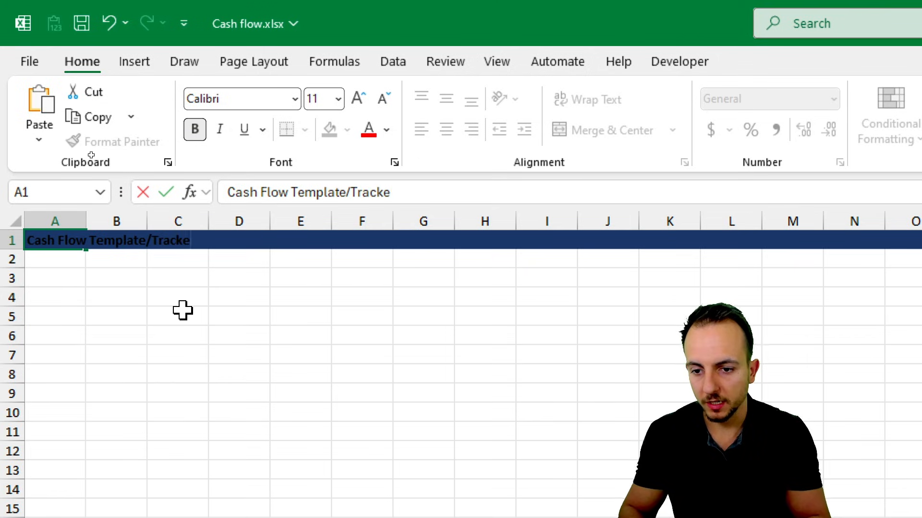
key(Return)
- Increase the font size of the title in cell A1 to 36
click(63, 242)
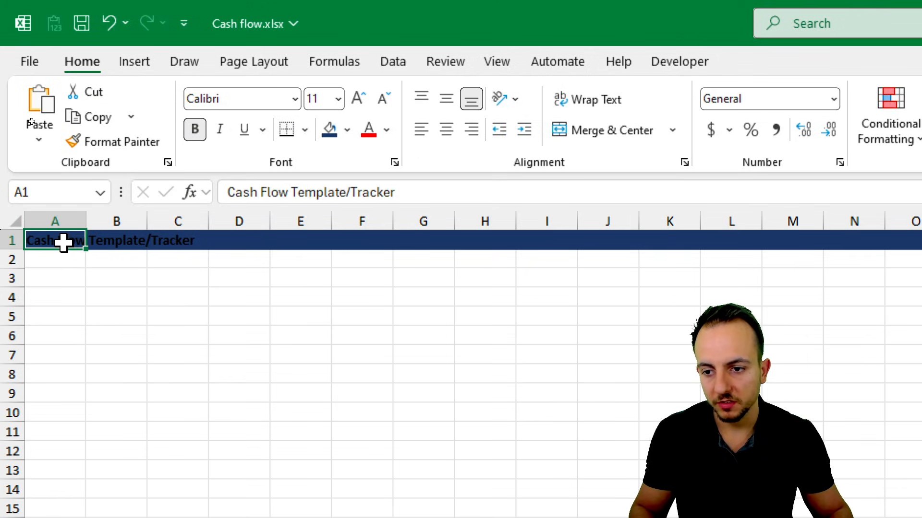
click(364, 97)
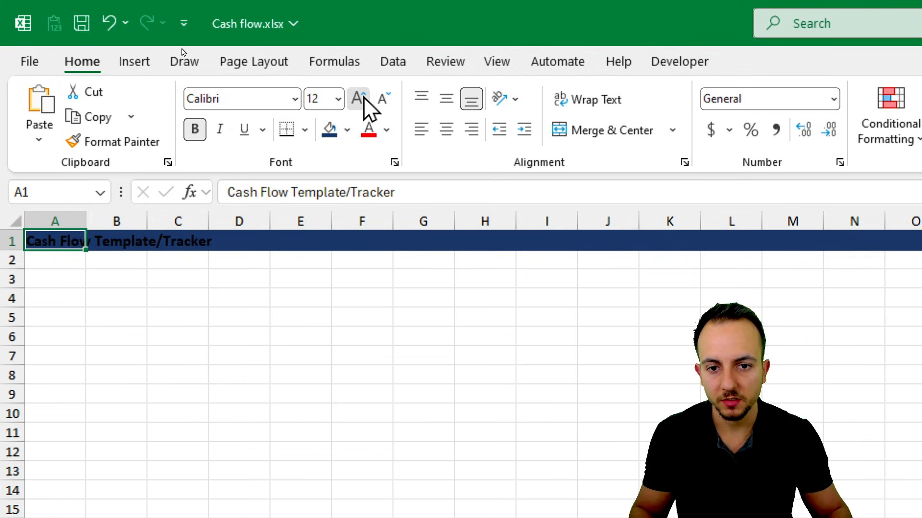
click(364, 97)
click(364, 96)
click(364, 96)
click(364, 97)
click(364, 97)
click(363, 97)
click(364, 97)
click(357, 98)
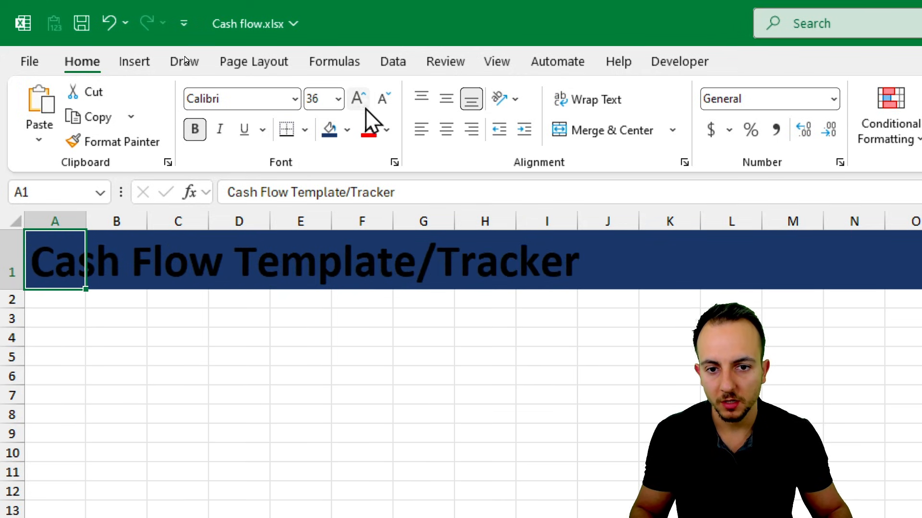
- Set the title's font color to white and keep the text bold
click(387, 130)
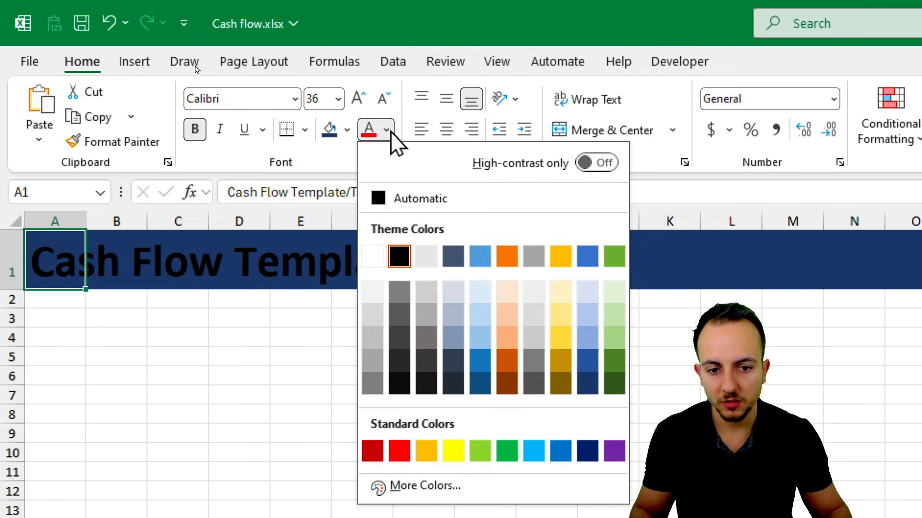
click(375, 261)
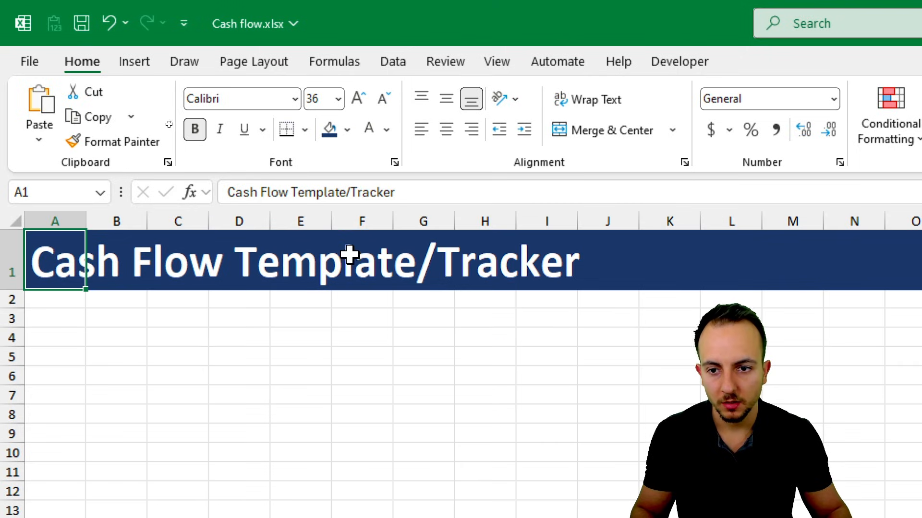
click(197, 139)
click(197, 139)
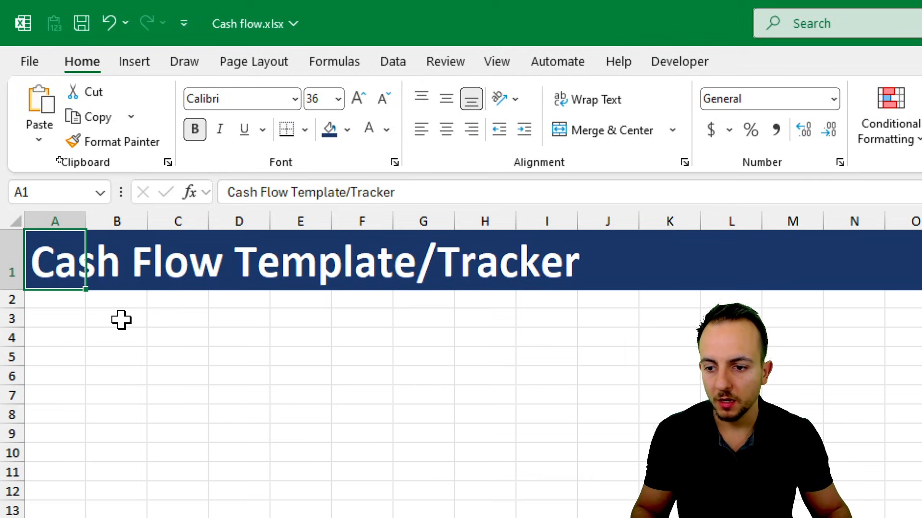
- Fill the whole of row 2, just below the title, with the standard color Orange
click(10, 301)
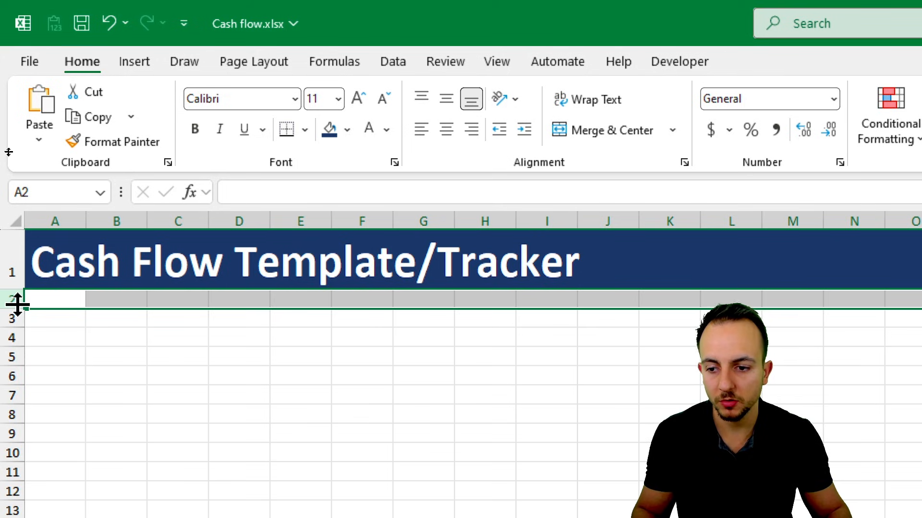
click(347, 130)
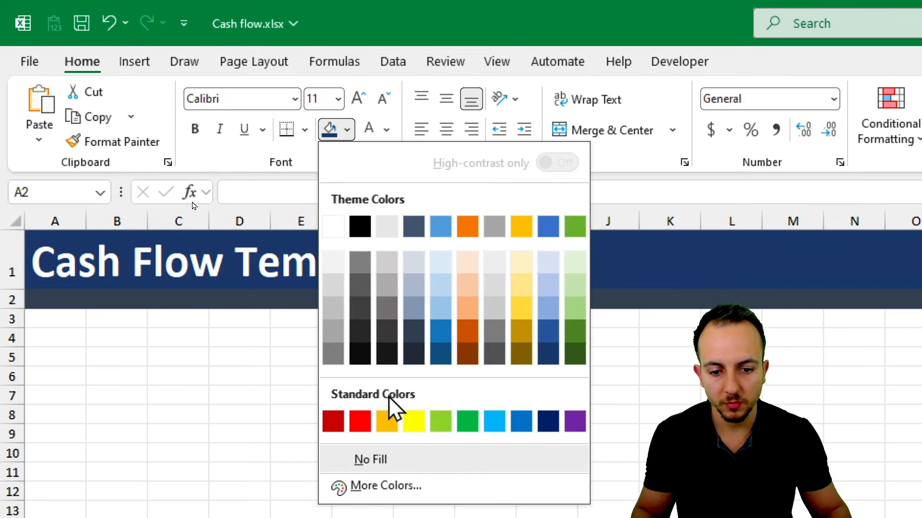
click(387, 422)
click(159, 353)
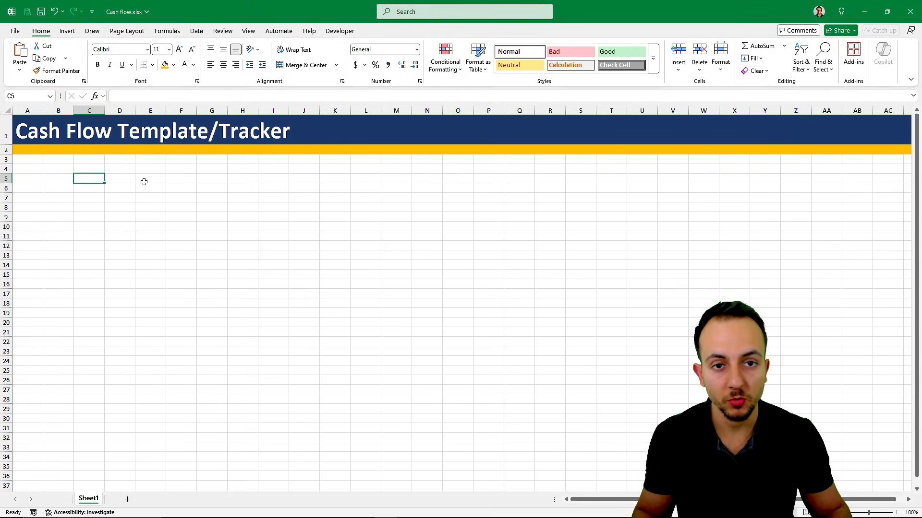
- Enter the table headers DATE in cell B4 and TYPE in cell C4
drag(58, 169, 280, 228)
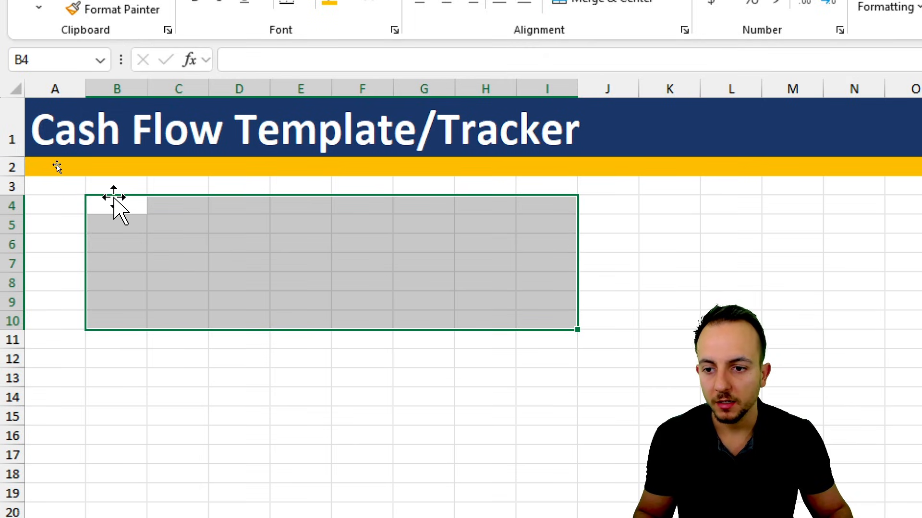
click(121, 201)
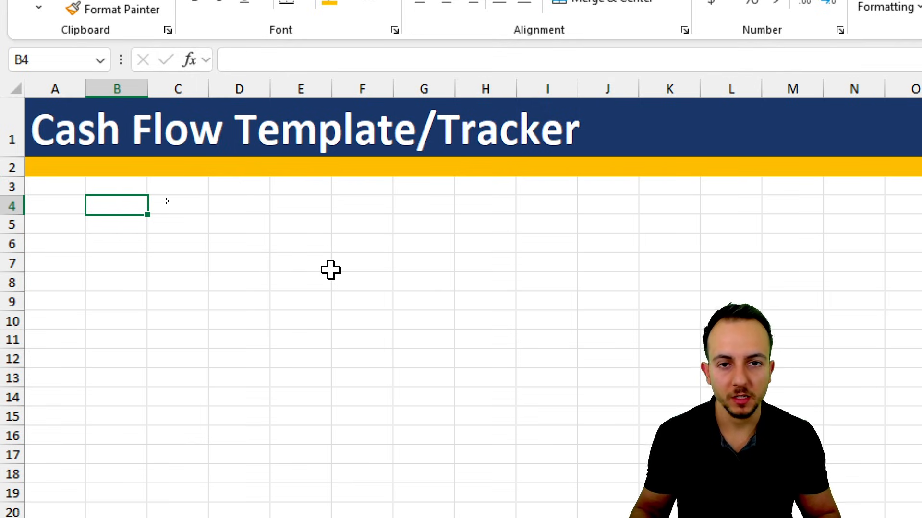
text(DATE)
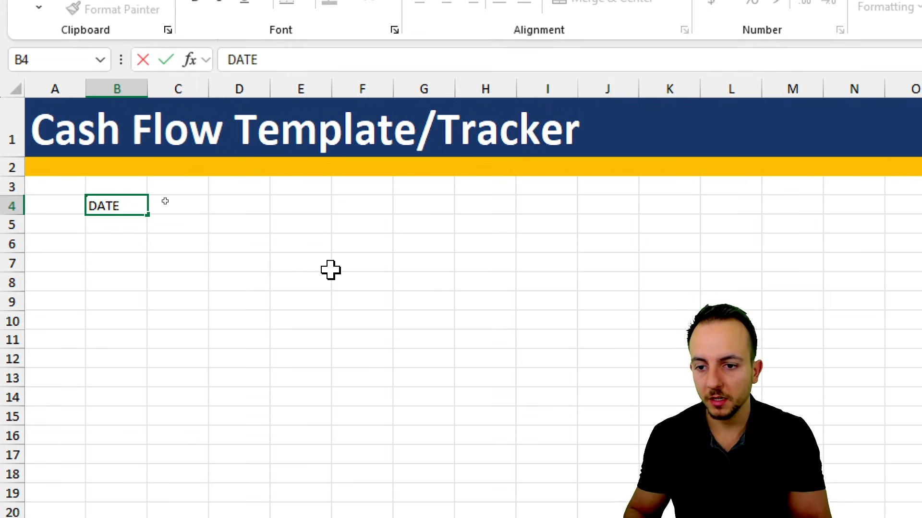
key(Tab)
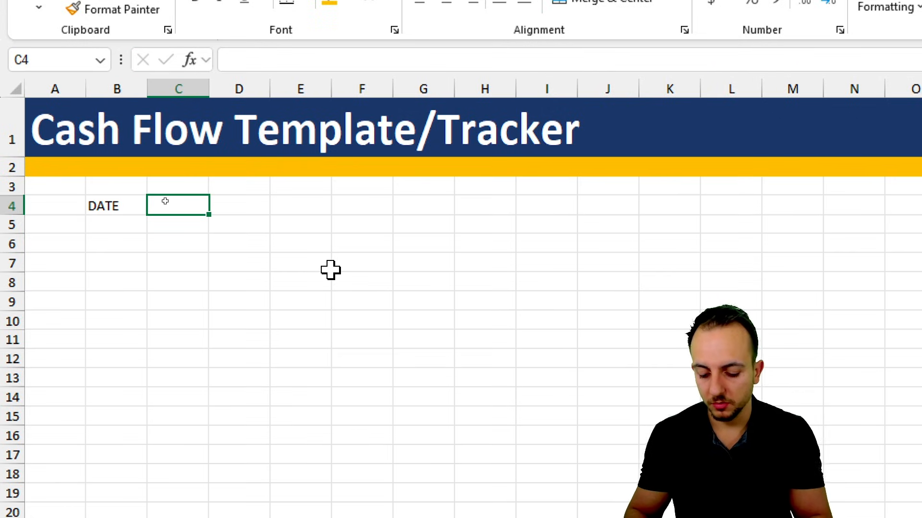
text(TYPE)
key(Tab)
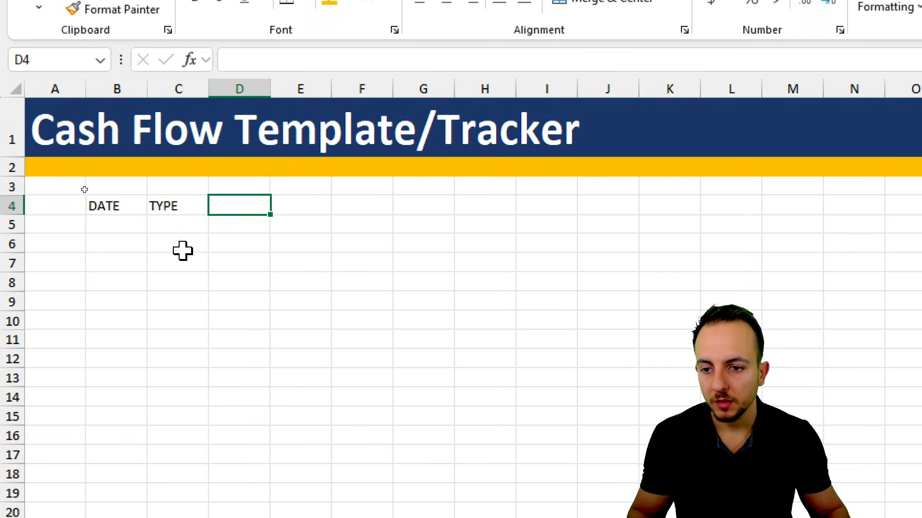
- Fill the first record with the date 01/01/2026 in cell B5 and the type "income" in cell C5
click(127, 224)
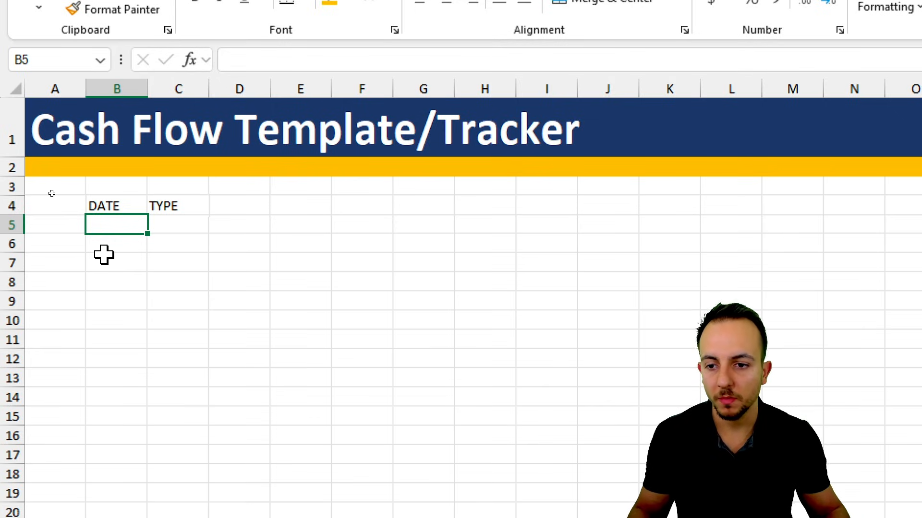
text(01/01)
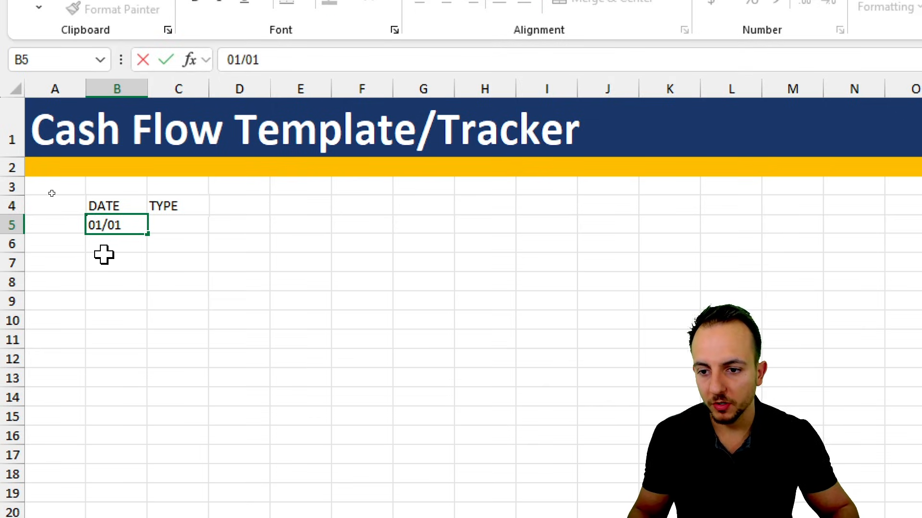
text(/20226)
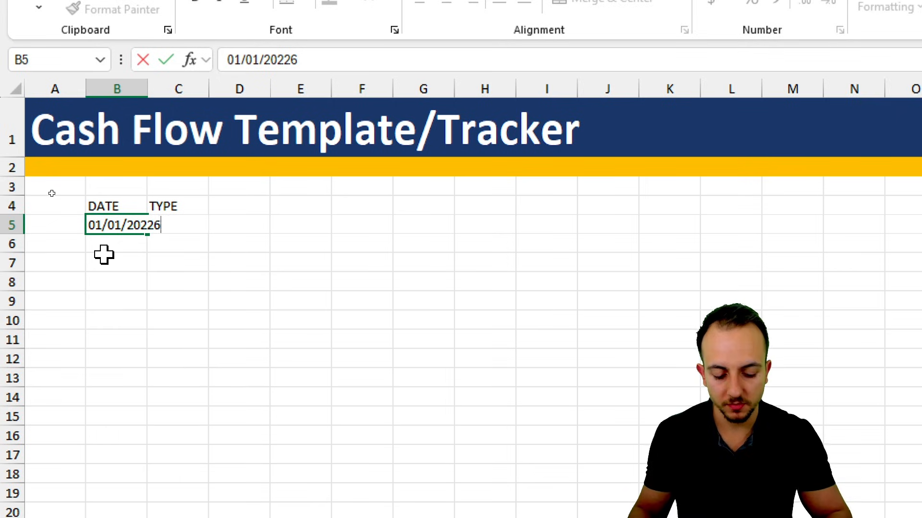
key(BackSpace)
key(BackSpace)
key(Return)
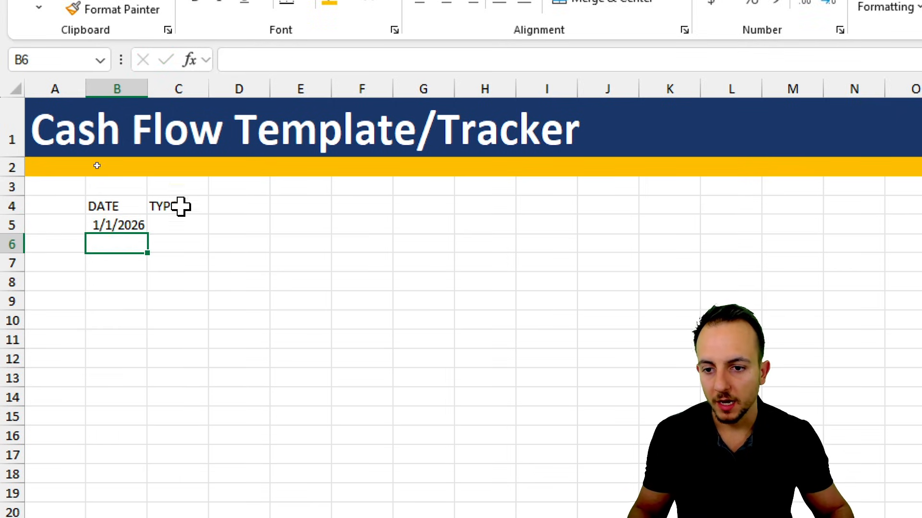
click(183, 226)
text(income)
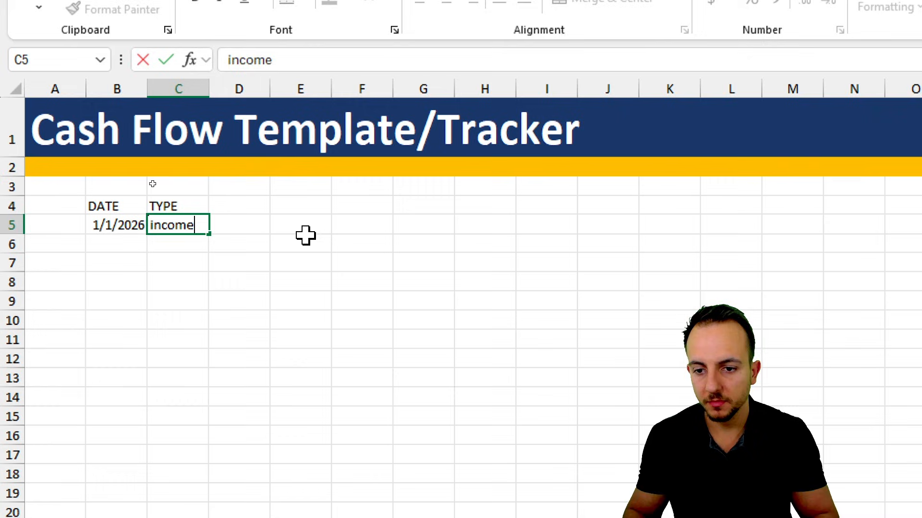
key(Return)
- Add a DESCRIPTION header in D4 with "Paycheck" and "side hustle" in the cells below it, and widen column D to fit
click(250, 208)
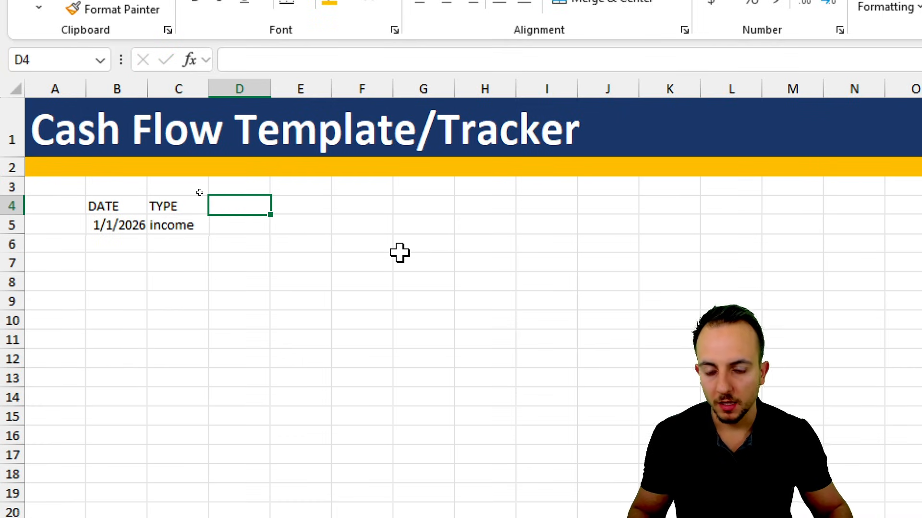
text(DESCRIPTION)
key(Return)
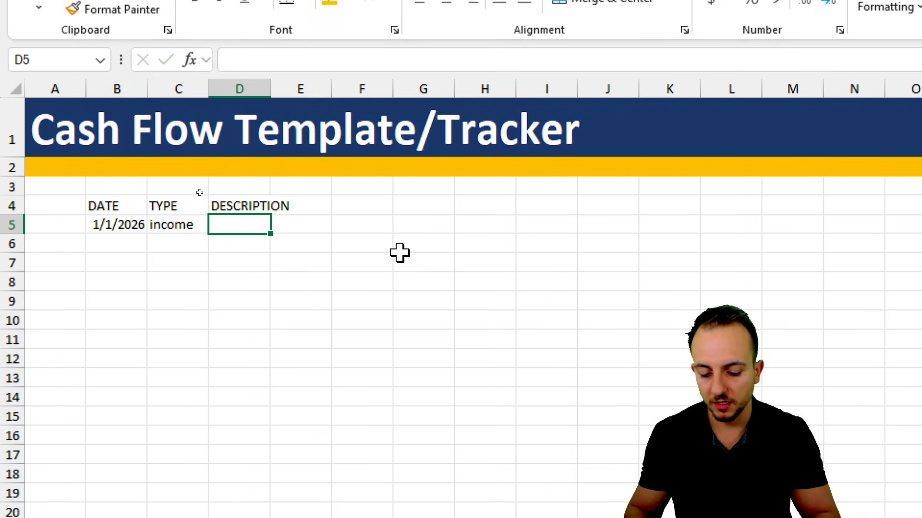
text(Paycheck)
key(Return)
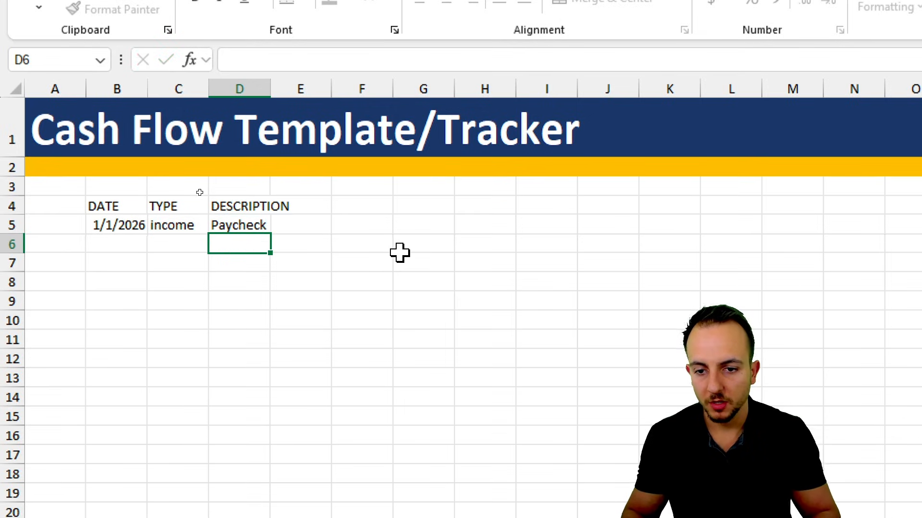
text(side)
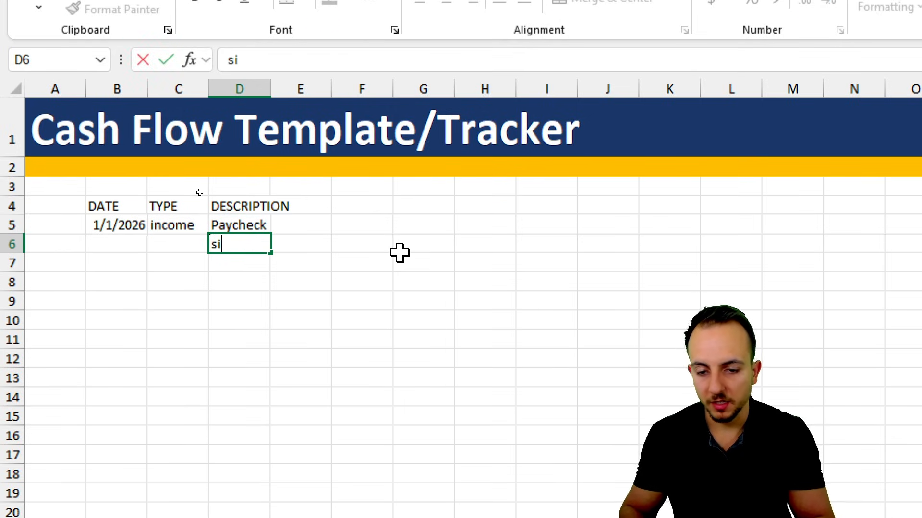
text( hustle)
key(Return)
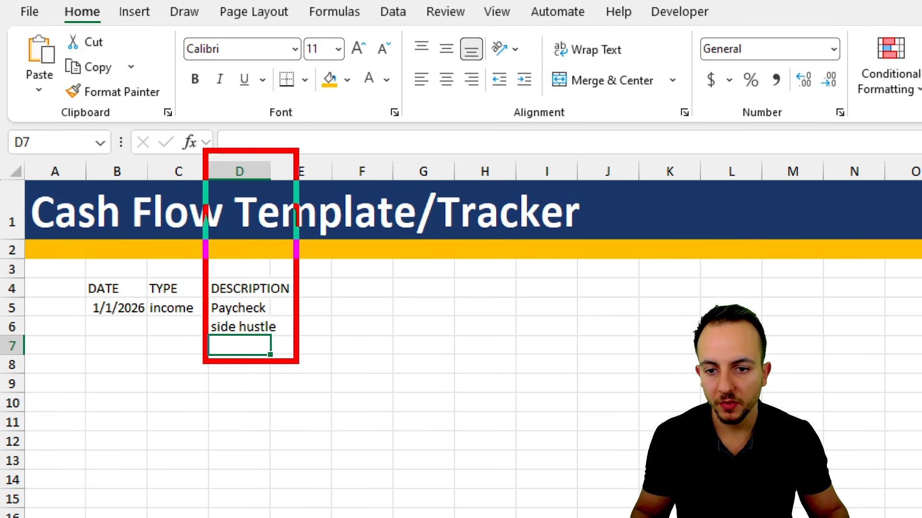
drag(271, 172, 316, 176)
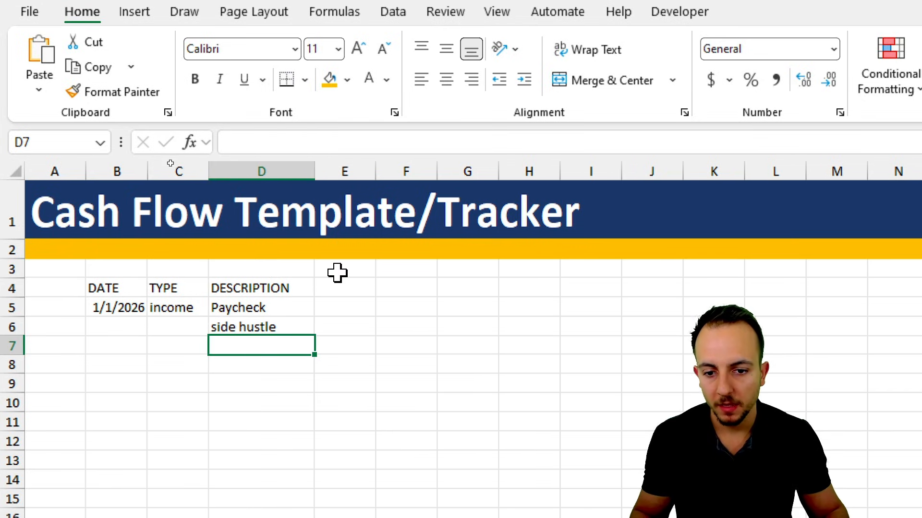
- Enter the header VALUE in cell E4, next to the DESCRIPTION header
click(330, 288)
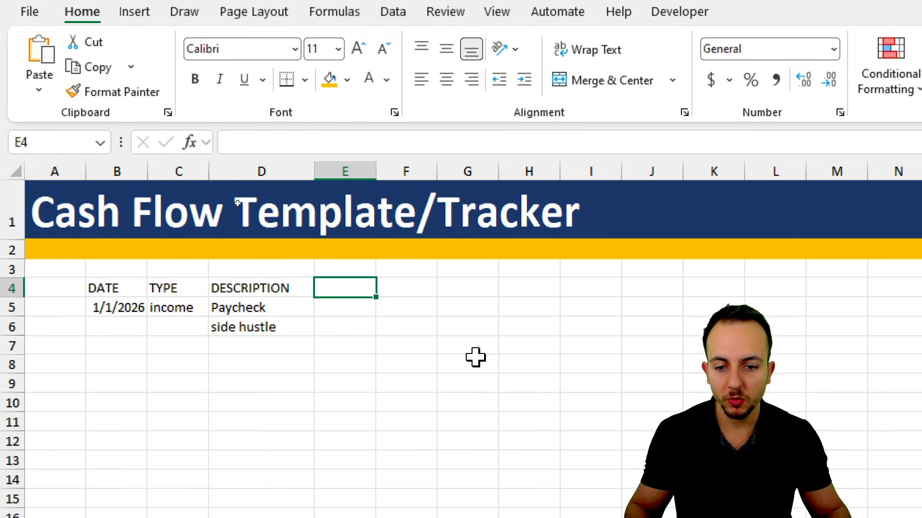
text(VA)
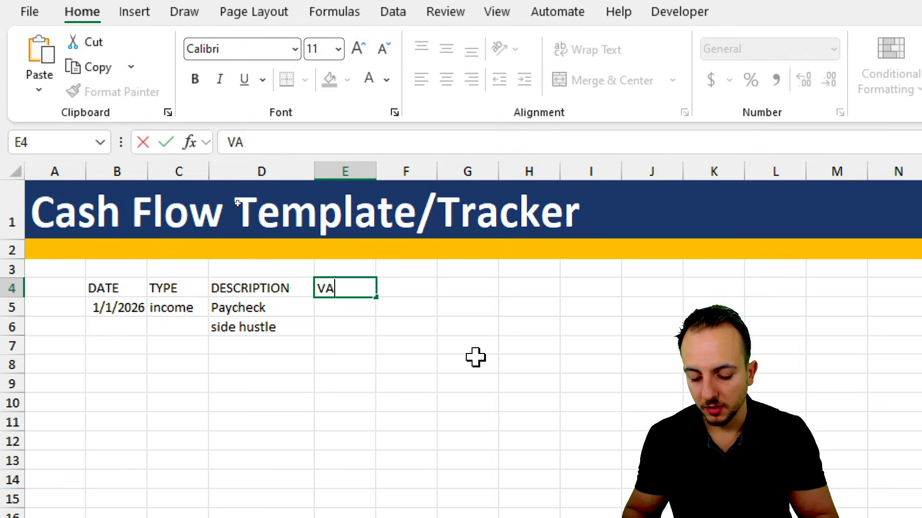
text(LUE)
key(Return)
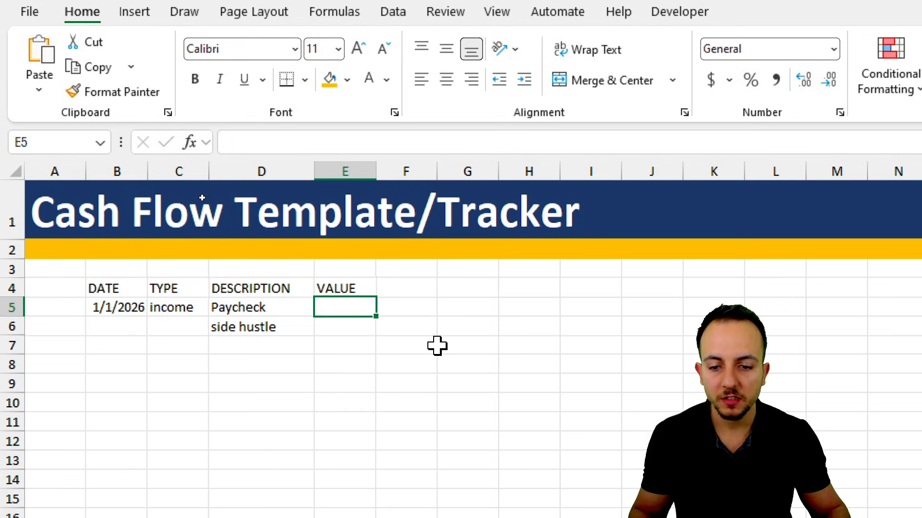
- Enter the paycheck value 2000 in cell E5
text(2000)
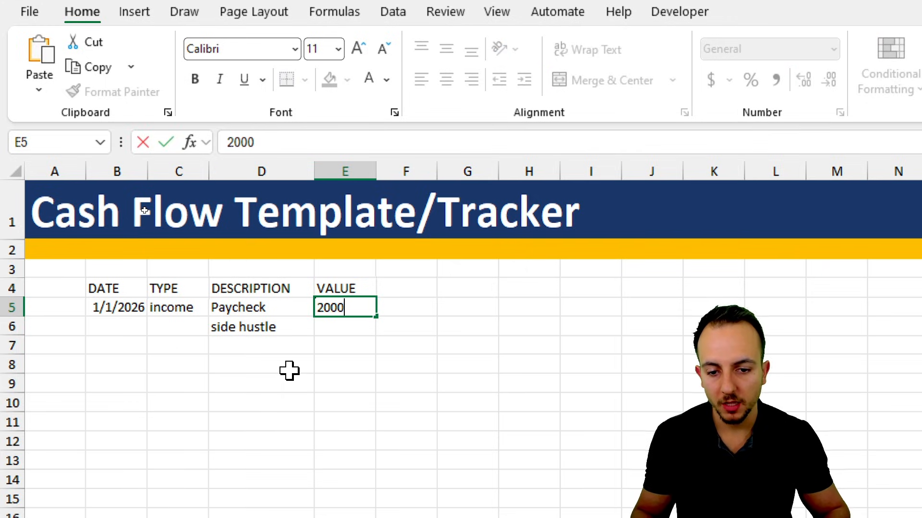
key(Return)
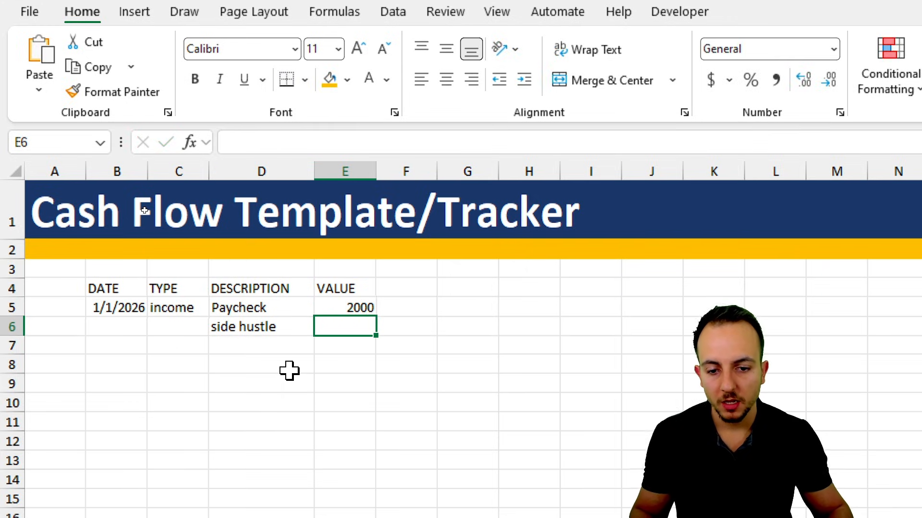
mouse_move(374, 301)
mouse_down()
mouse_move(329, 321)
mouse_move(352, 299)
mouse_up()
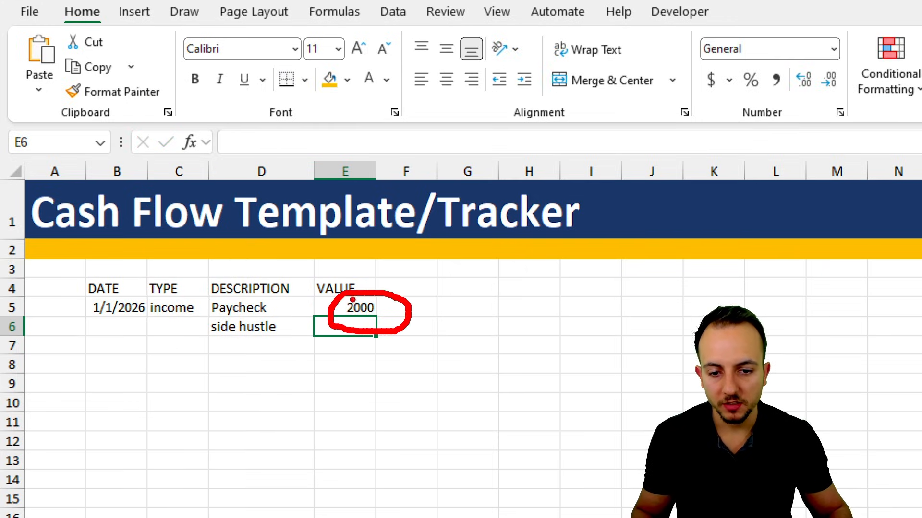
key(Escape)
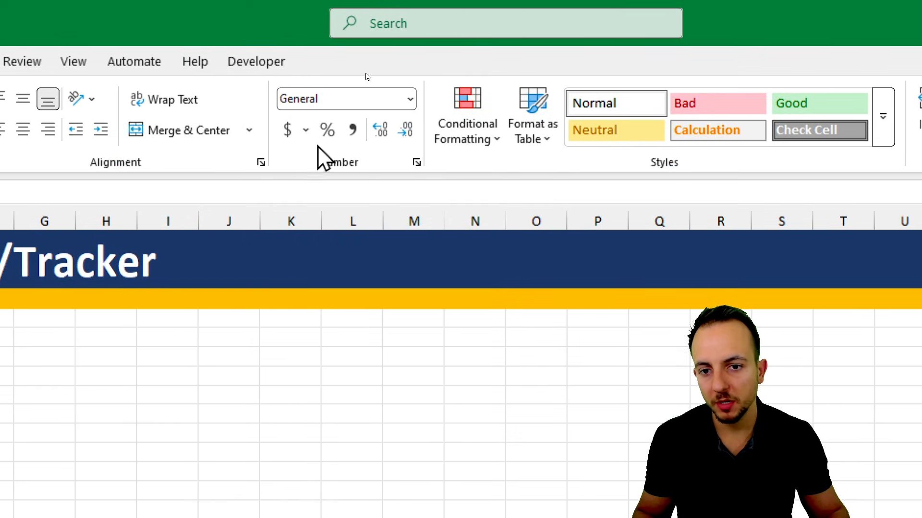
- Apply the dollar Accounting format to cells E5:E6 and widen the VALUE column
click(288, 134)
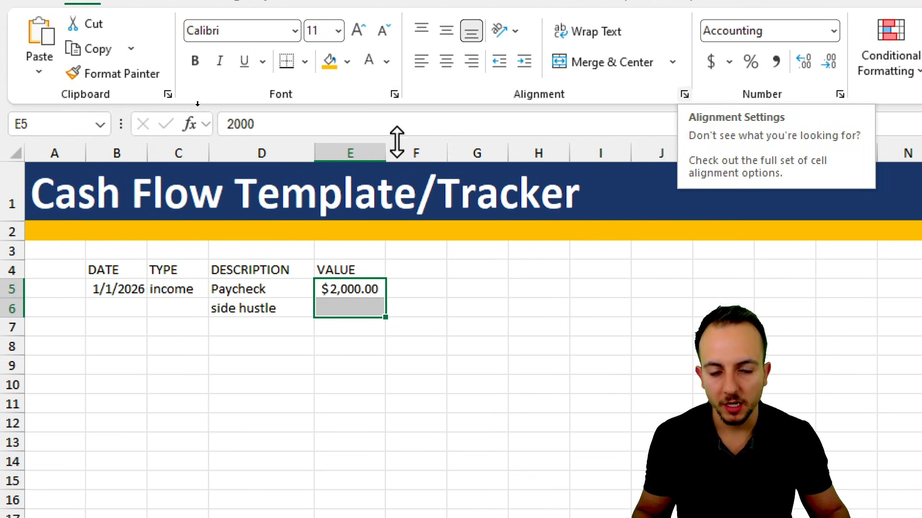
drag(388, 218, 388, 218)
double_click(389, 149)
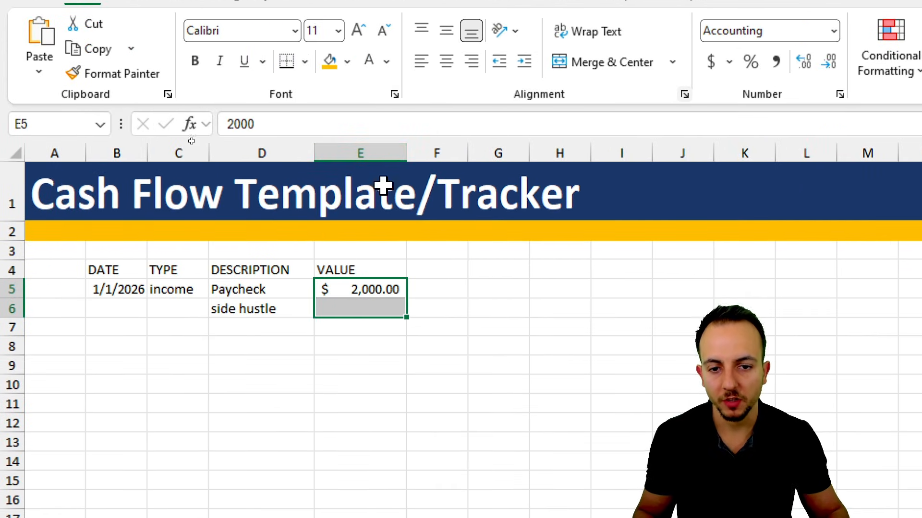
- Enter the side hustle value 100 in cell E6
click(263, 306)
click(364, 304)
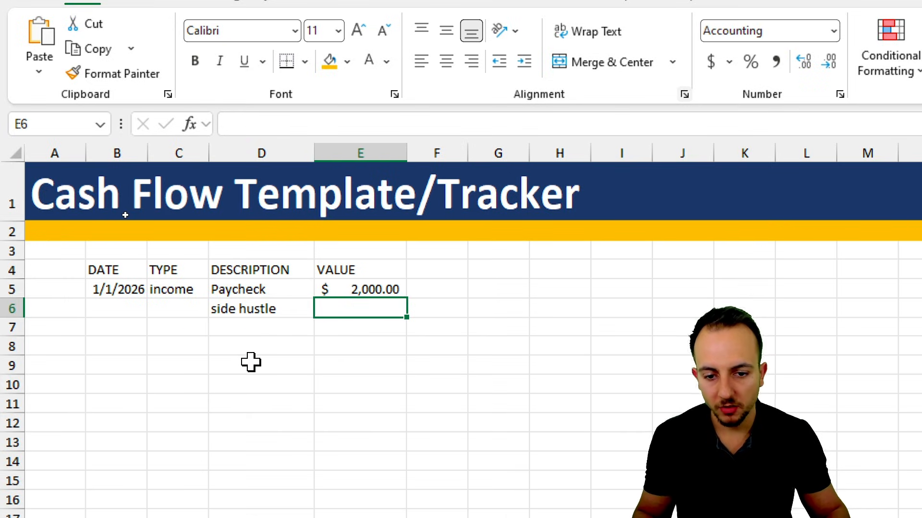
text(100)
key(Return)
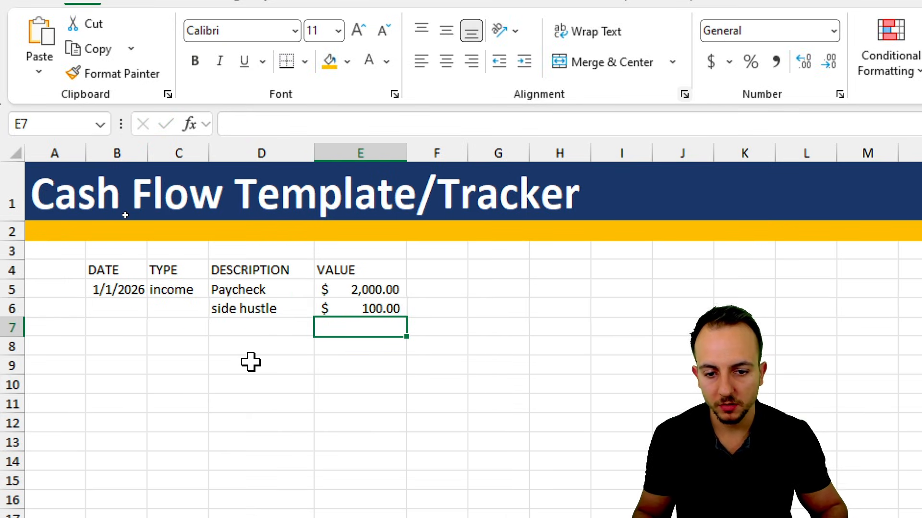
- Copy the type "income" from cell C5 into cell C6 for the side hustle record
click(185, 304)
click(185, 291)
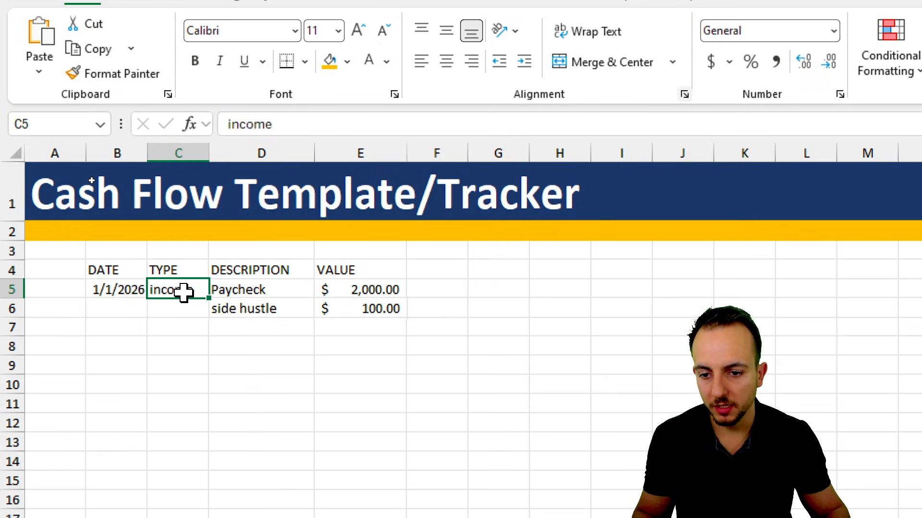
key(ctrl+c)
click(183, 306)
key(ctrl+v)
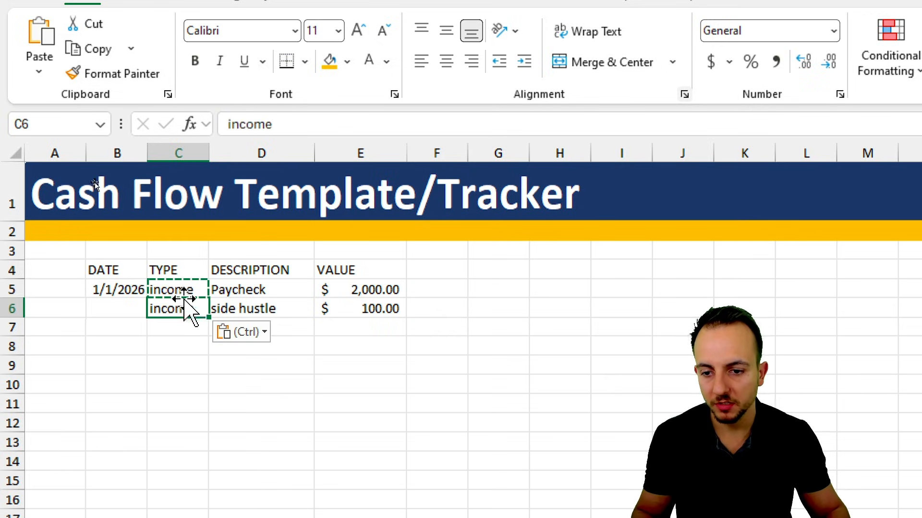
key(Escape)
- Enter the date 01/10/2026 in cell B6 and widen the DATE and TYPE columns
click(123, 290)
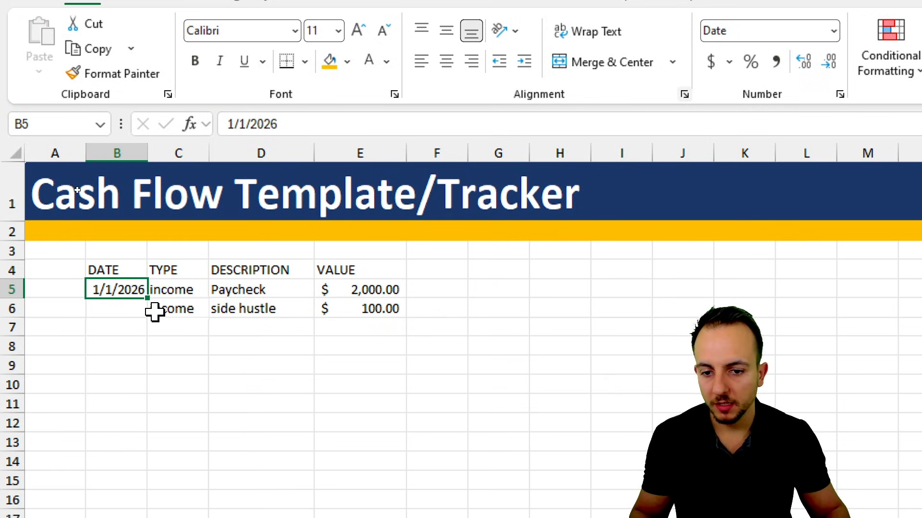
click(137, 316)
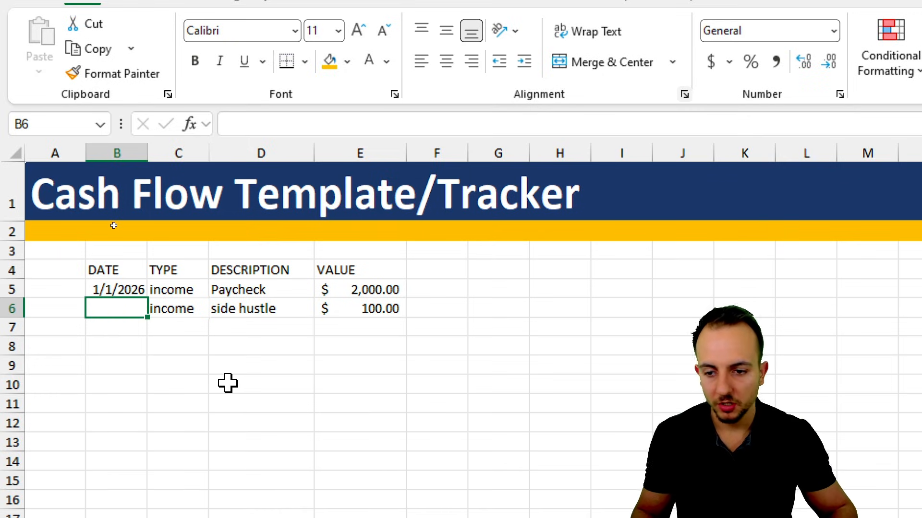
text(01/10)
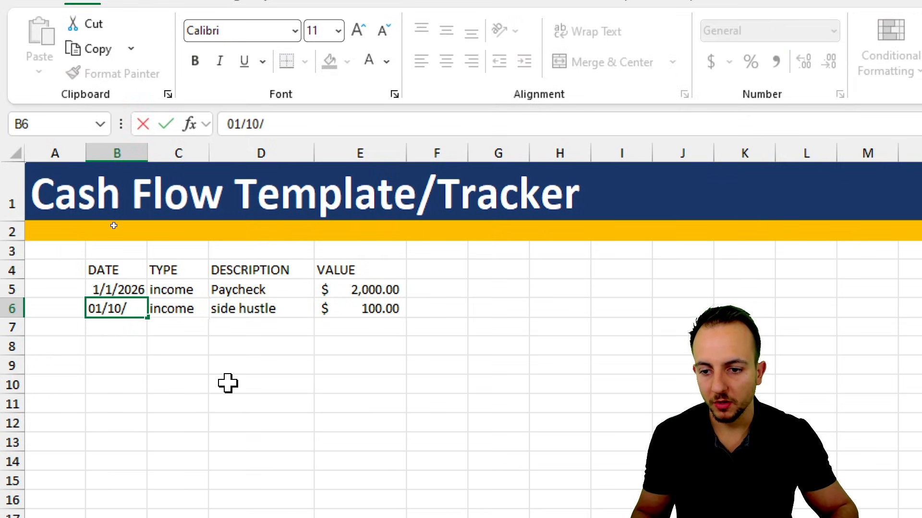
text(/2026)
key(Return)
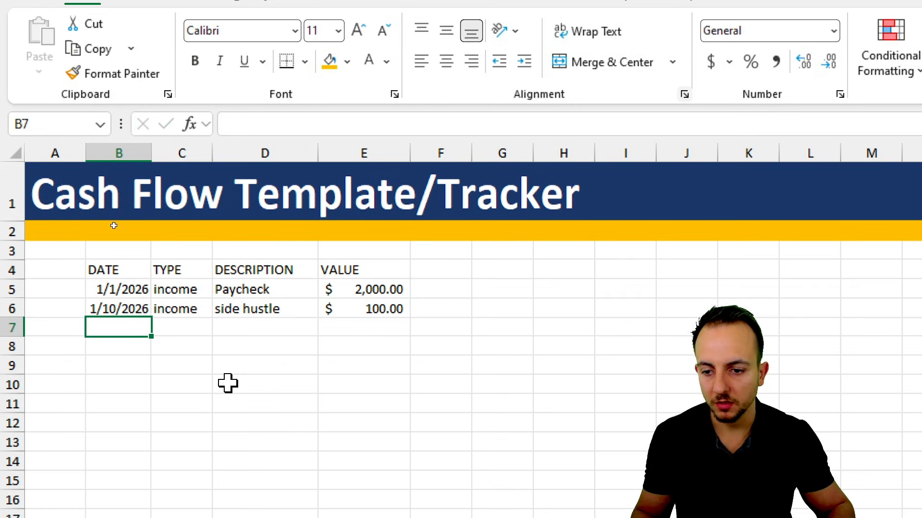
drag(152, 149, 168, 151)
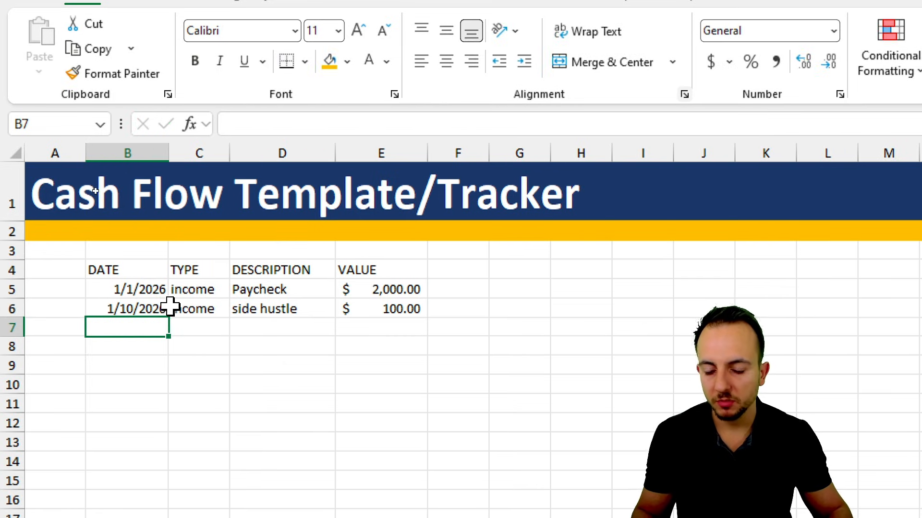
drag(231, 154, 247, 155)
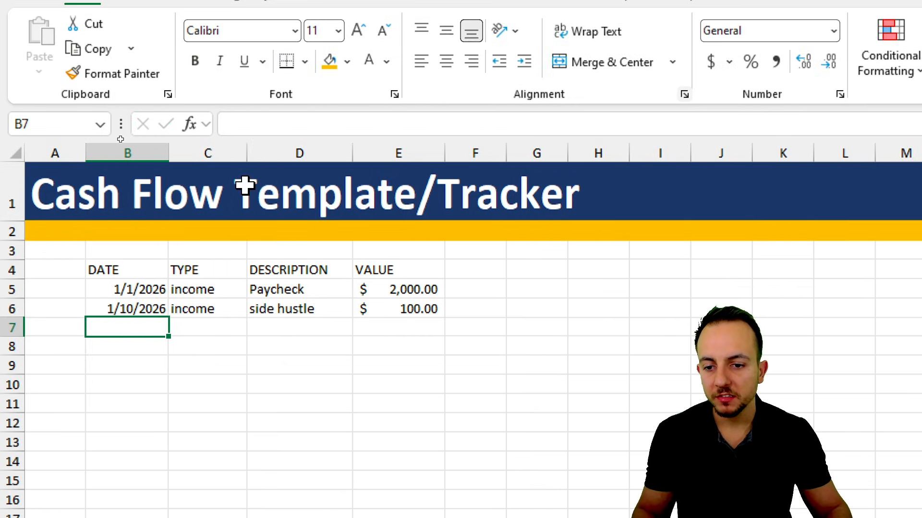
- Add list data validation to the TYPE cells C5:C6 with the source Income,Expenses
click(224, 280)
drag(223, 279, 219, 302)
click(218, 308)
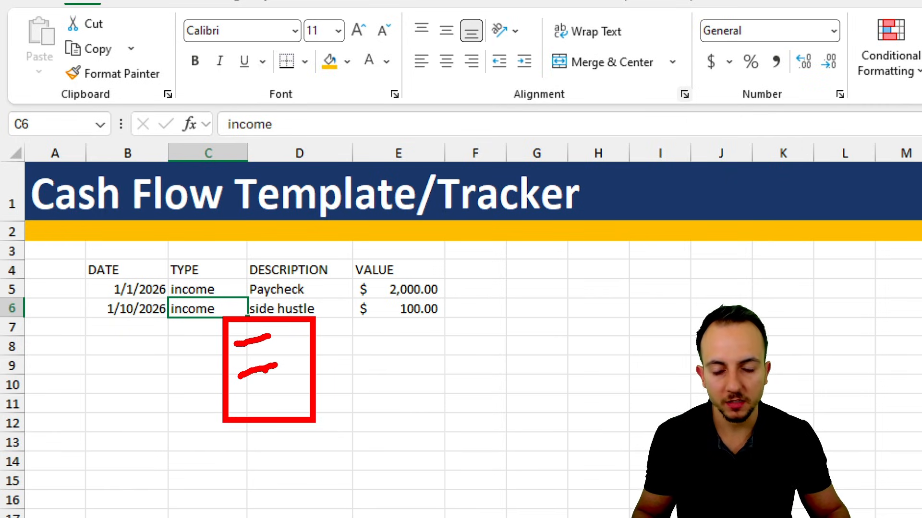
drag(216, 288, 226, 305)
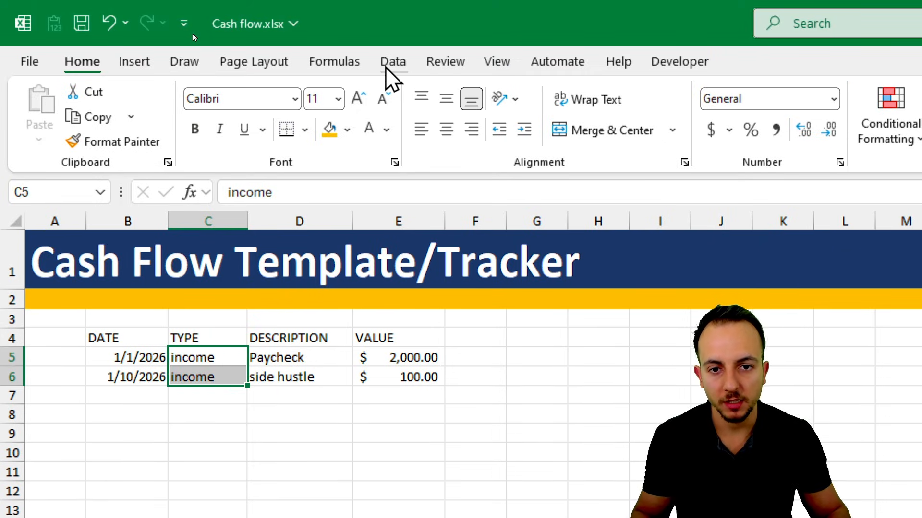
click(393, 62)
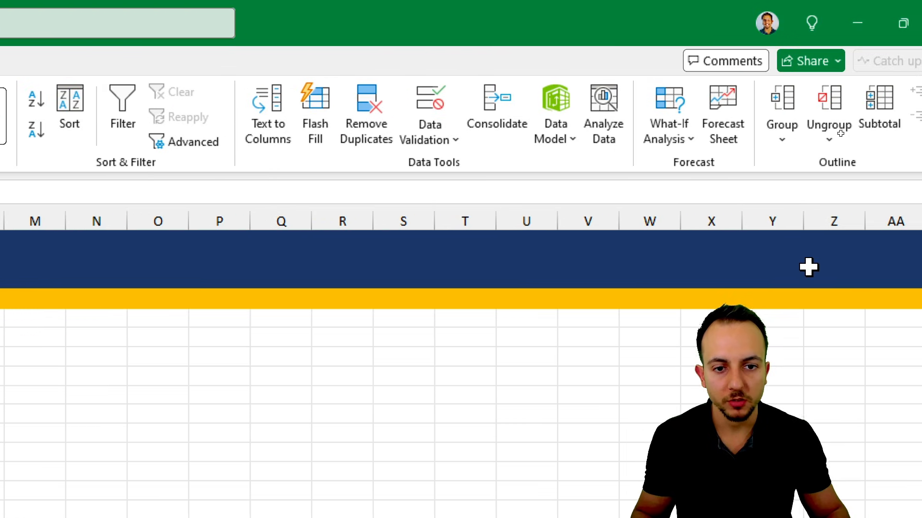
click(453, 142)
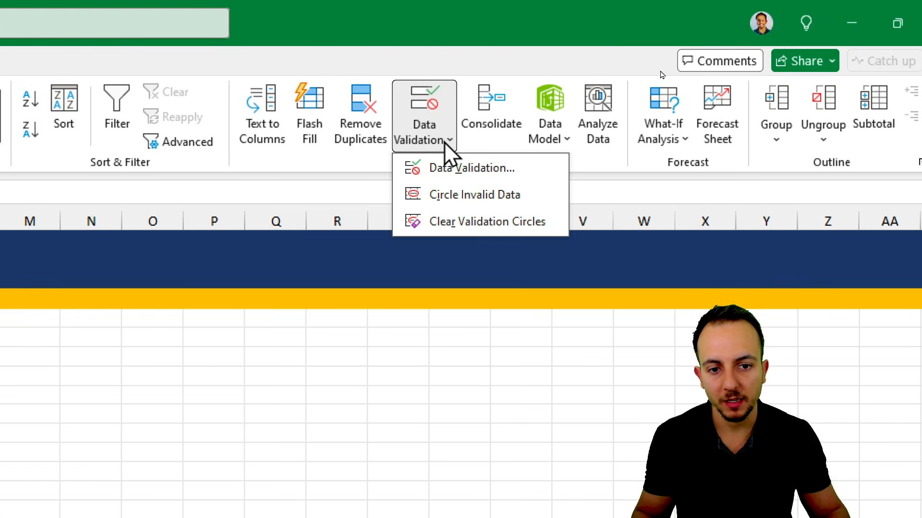
click(468, 169)
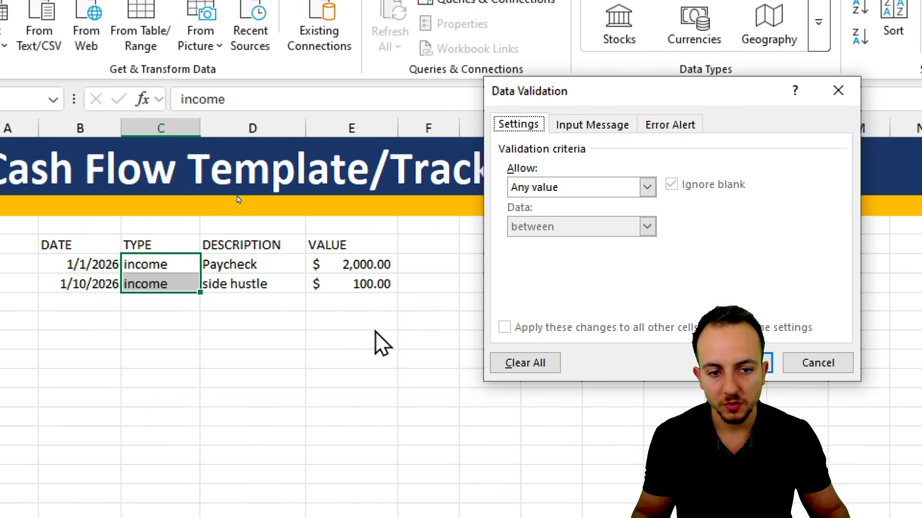
click(553, 190)
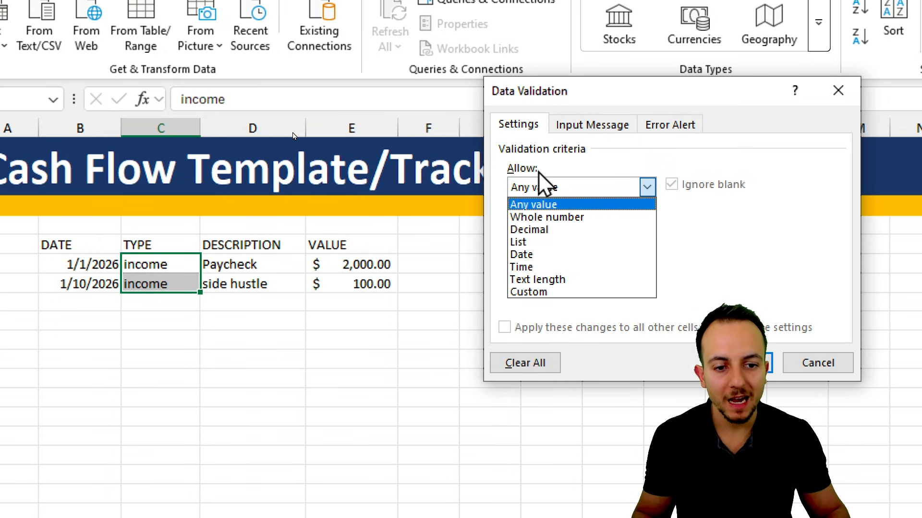
click(537, 244)
click(549, 269)
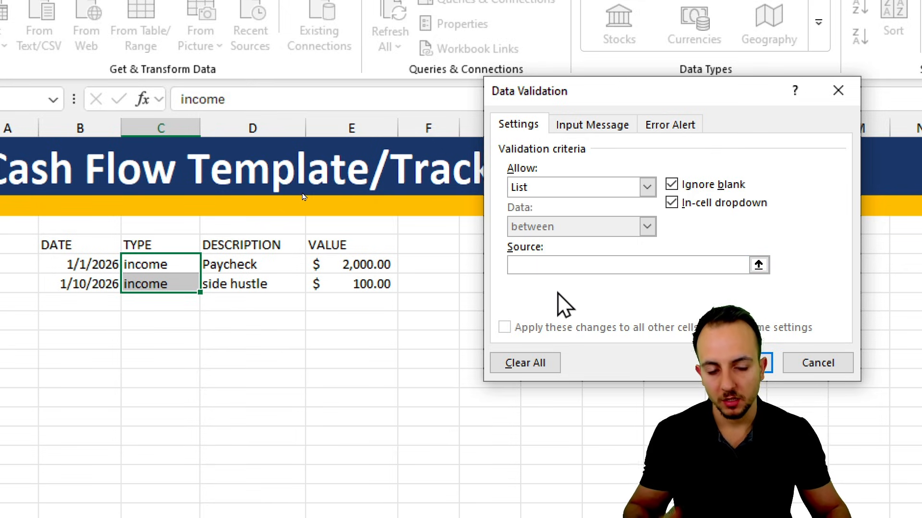
text(I)
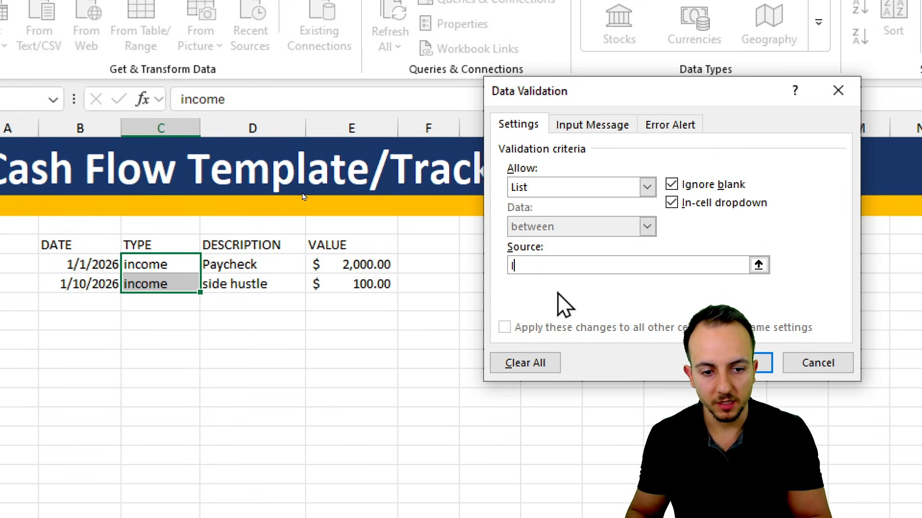
text(ncome,)
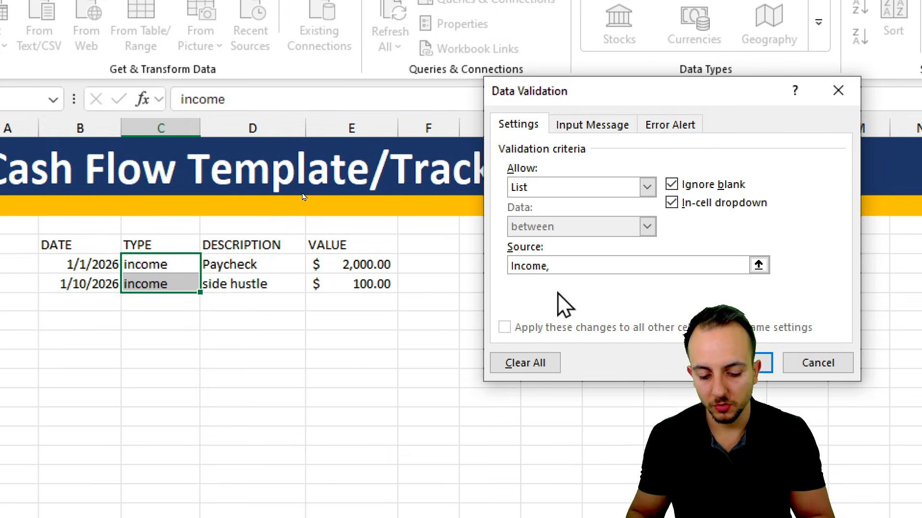
text(Expenses)
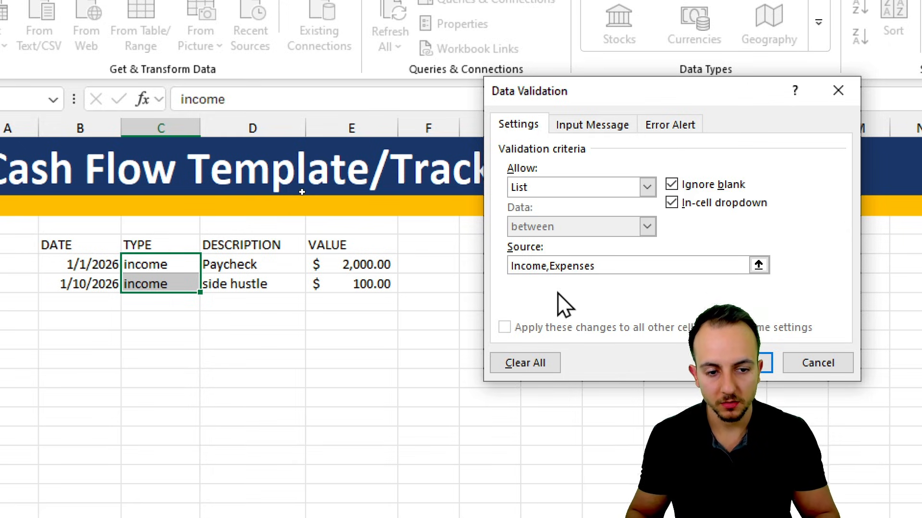
key(Return)
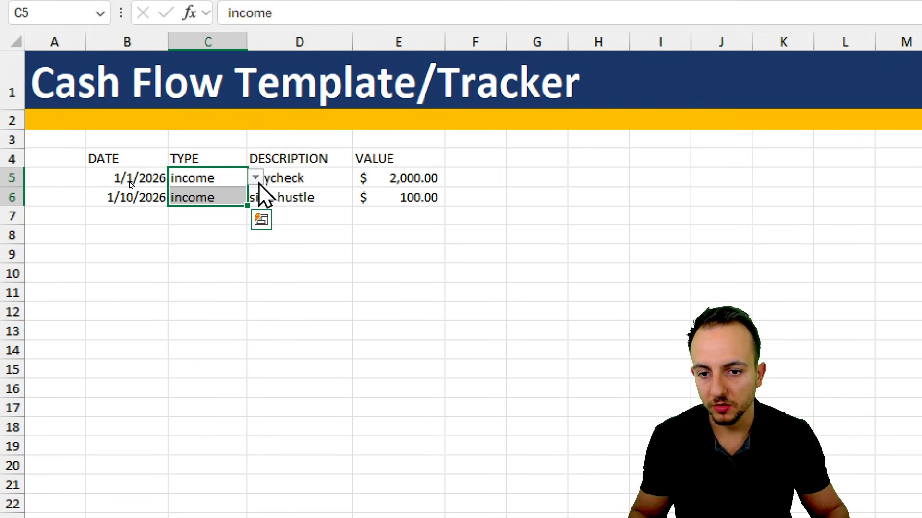
- Choose Income from the dropdown list in both TYPE cells, C5 and C6
click(256, 177)
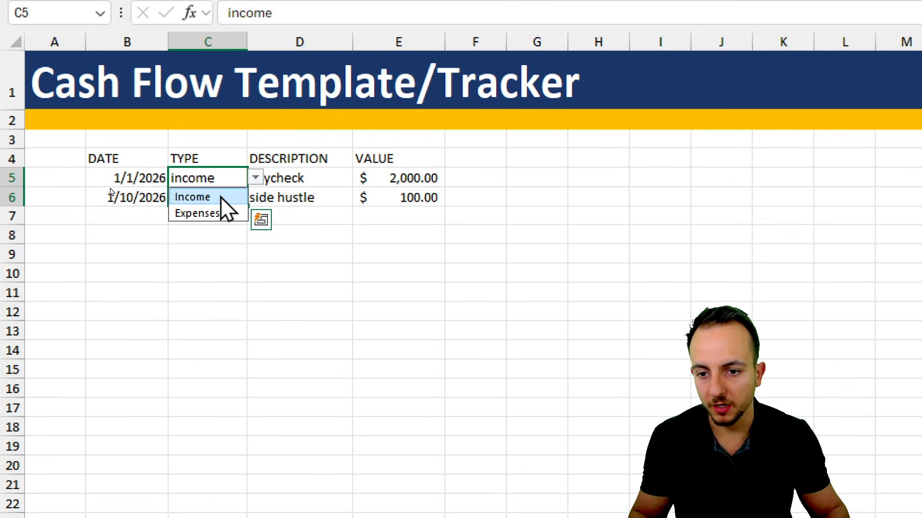
click(225, 197)
click(223, 197)
click(255, 196)
click(219, 216)
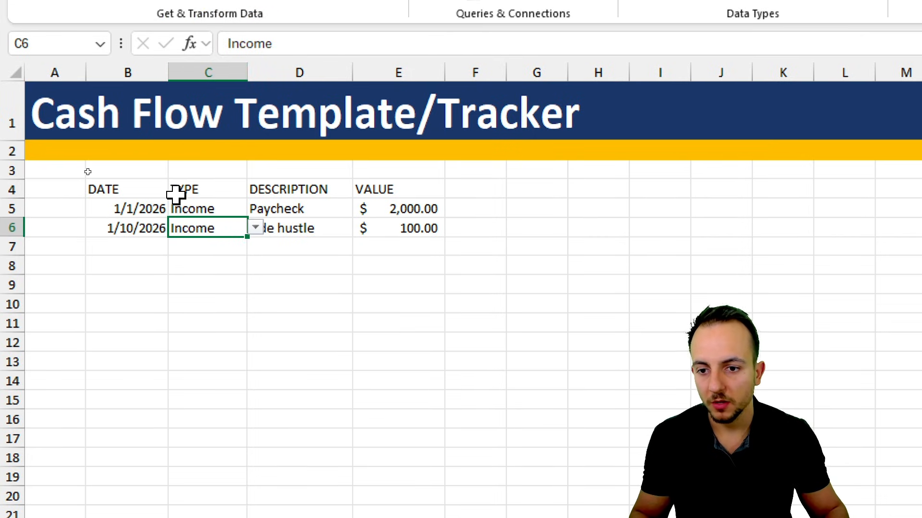
- Convert the range B4:E6 into a table with headers
drag(144, 187, 395, 219)
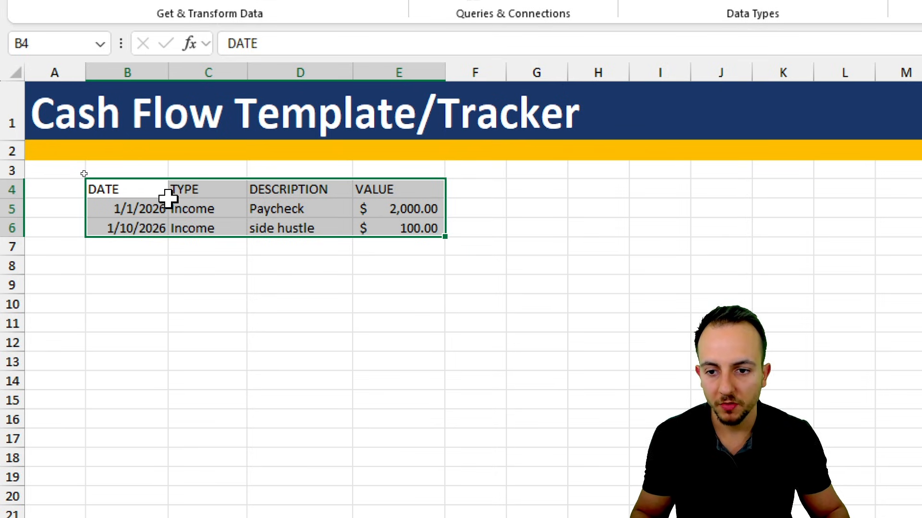
click(143, 67)
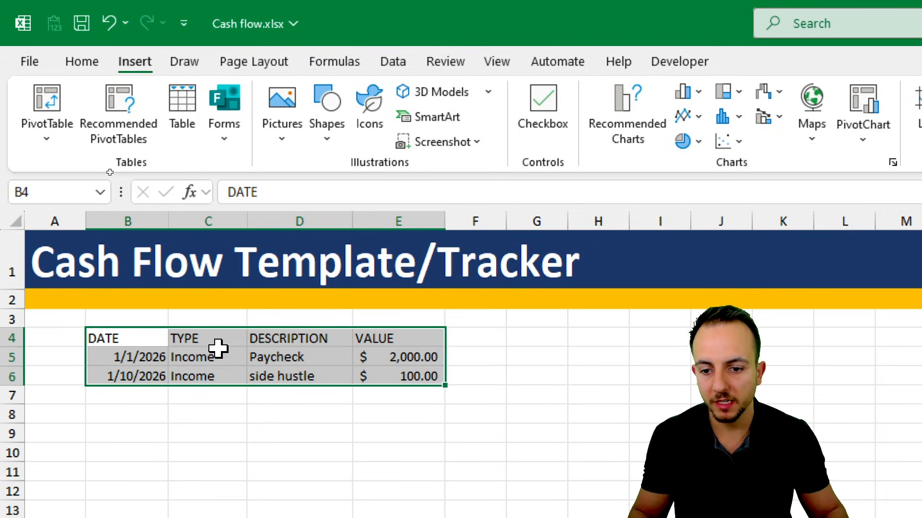
click(200, 128)
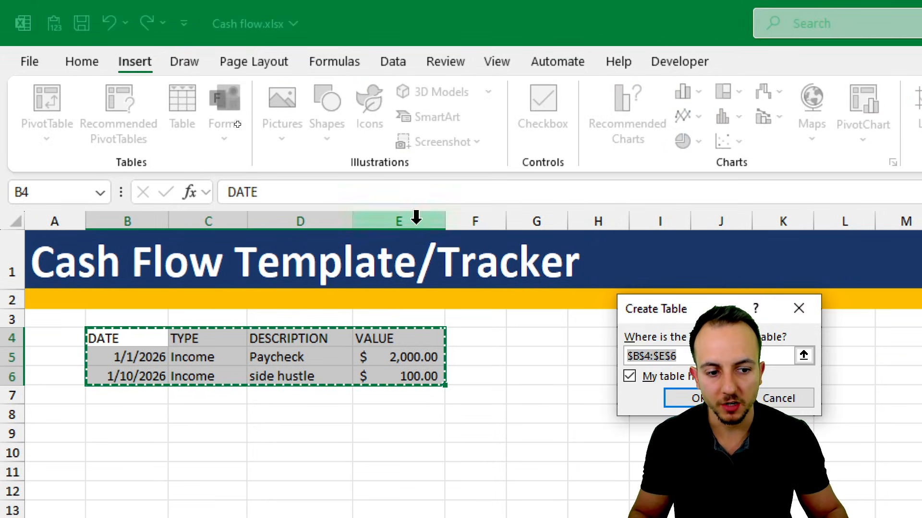
drag(678, 312, 342, 175)
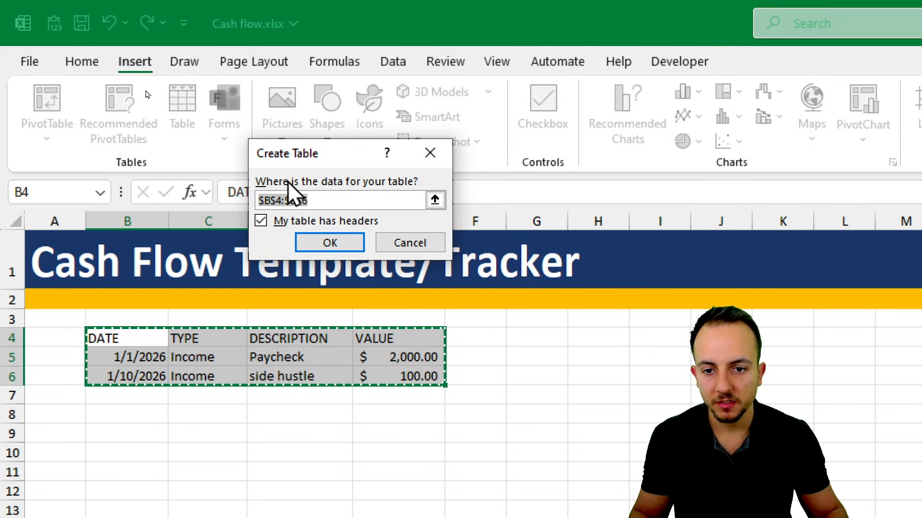
click(319, 245)
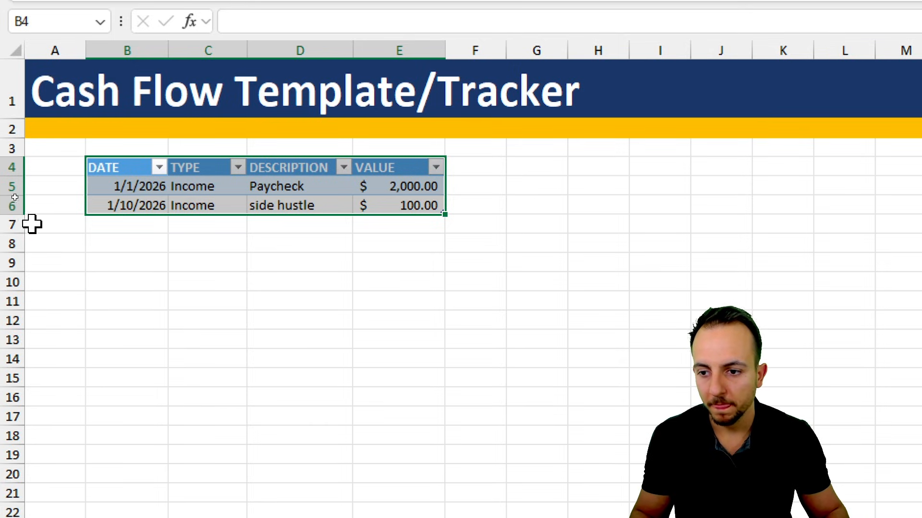
- Enter the date 01/22/2026 in cell B7, directly below the last table row
drag(14, 224, 20, 302)
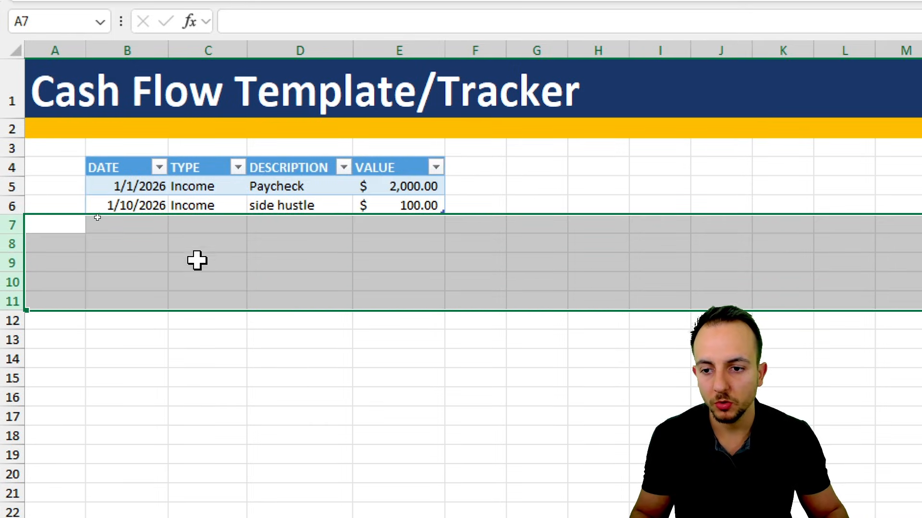
click(154, 226)
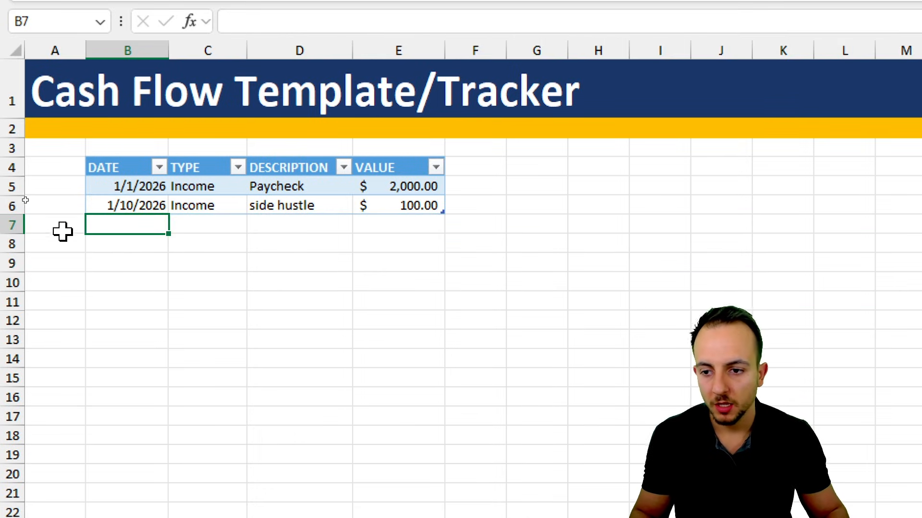
click(9, 222)
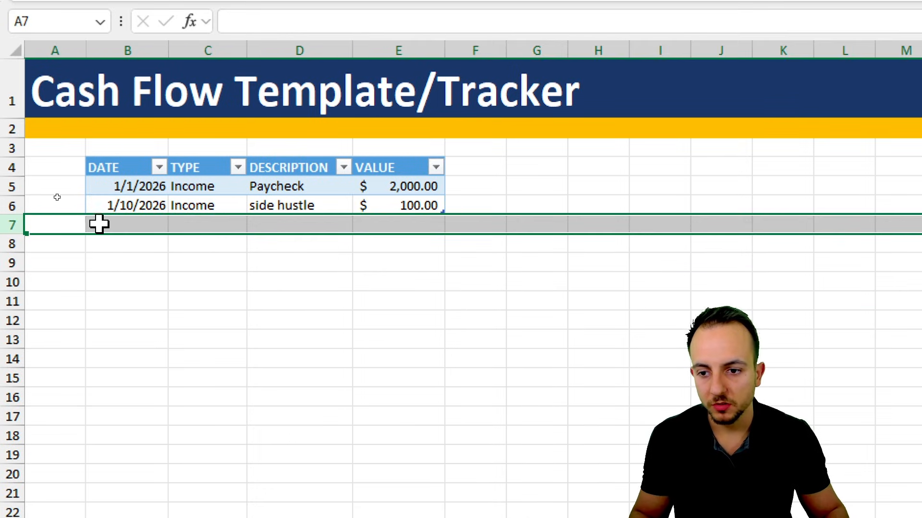
click(126, 223)
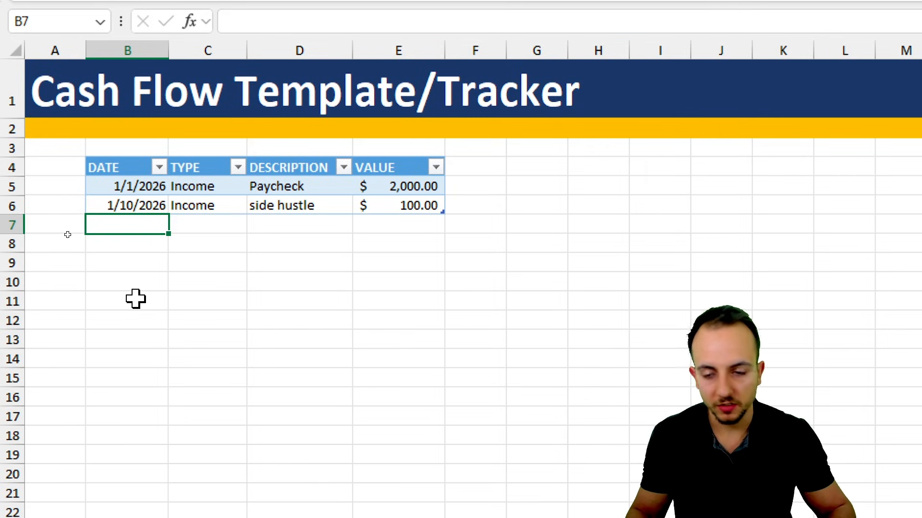
text(01/22/2026)
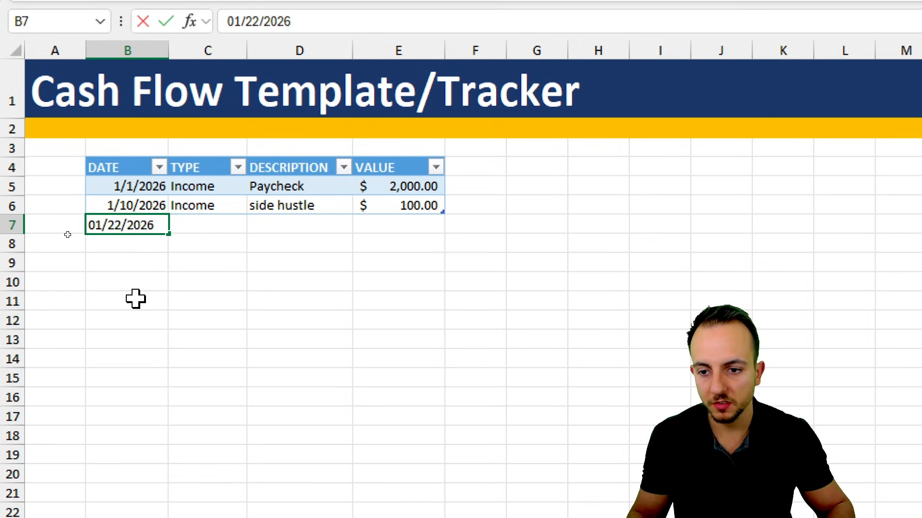
key(Return)
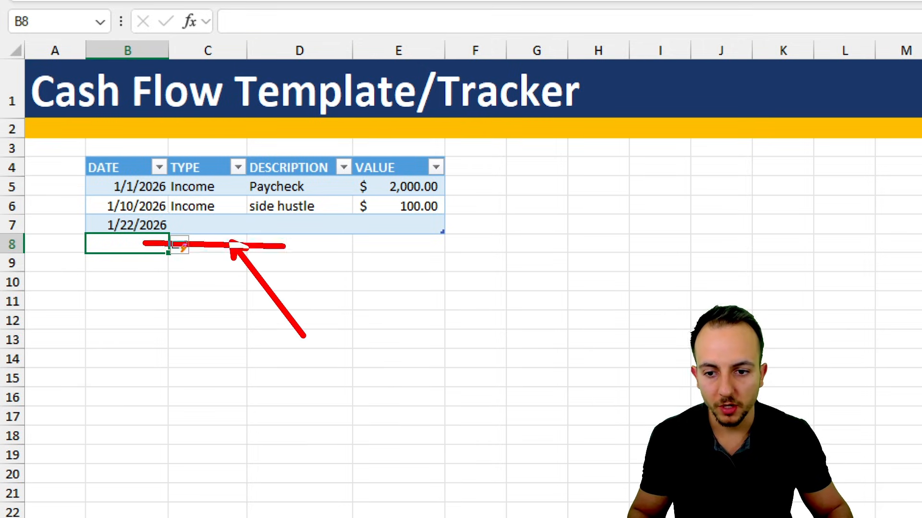
- Choose Expenses from the dropdown list in TYPE cell C7
click(231, 223)
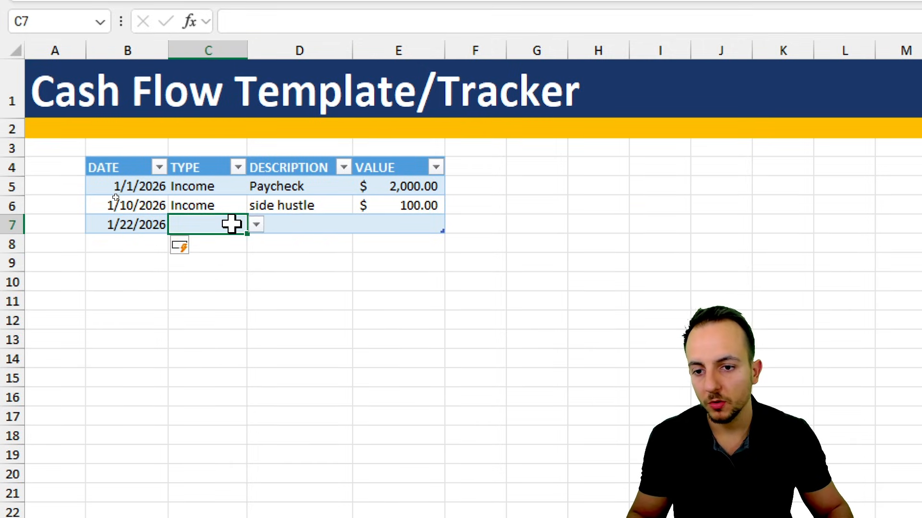
click(256, 224)
click(223, 261)
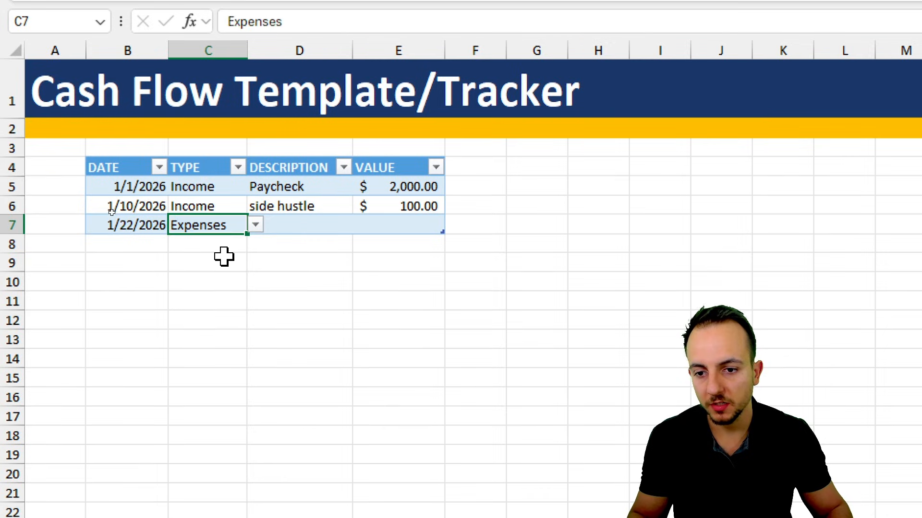
click(224, 190)
drag(224, 190, 219, 224)
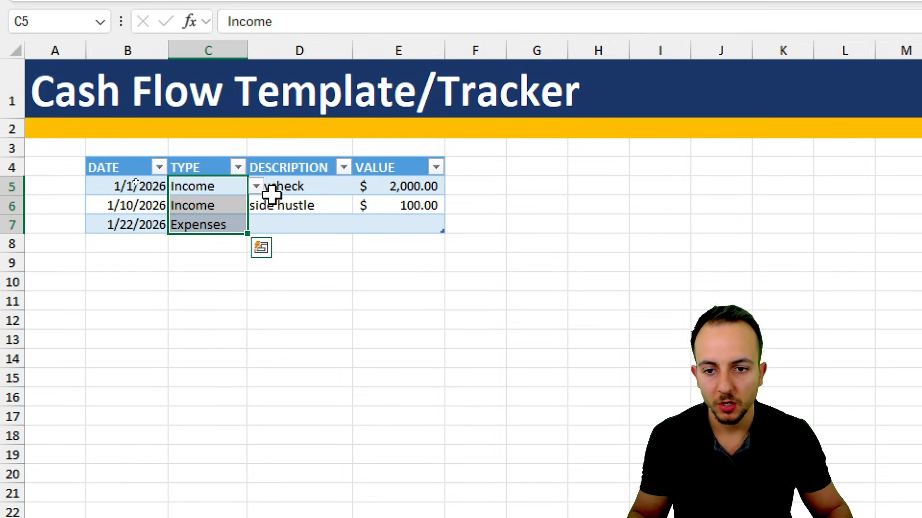
click(308, 214)
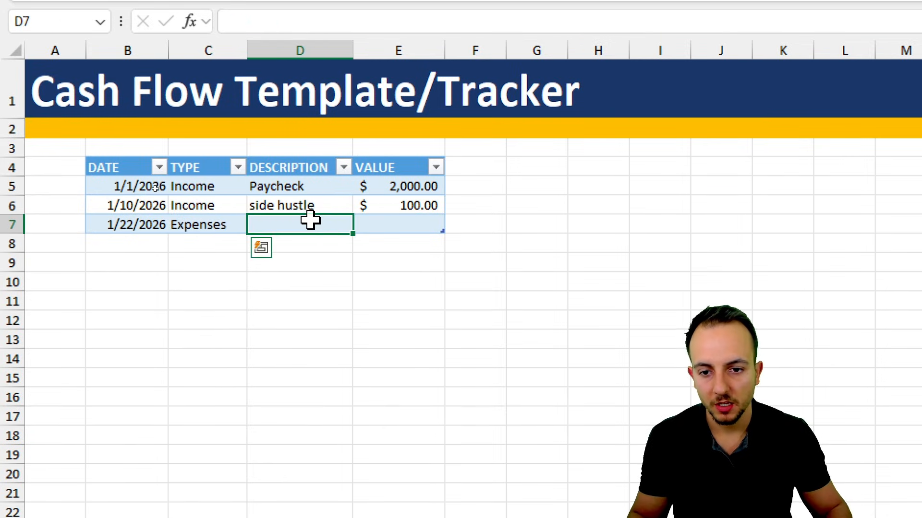
drag(309, 189, 304, 218)
click(304, 219)
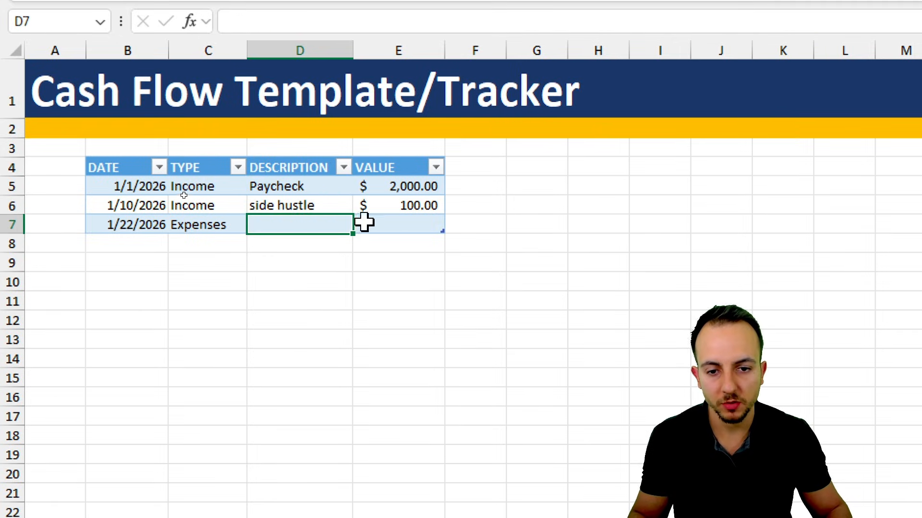
drag(397, 192, 398, 219)
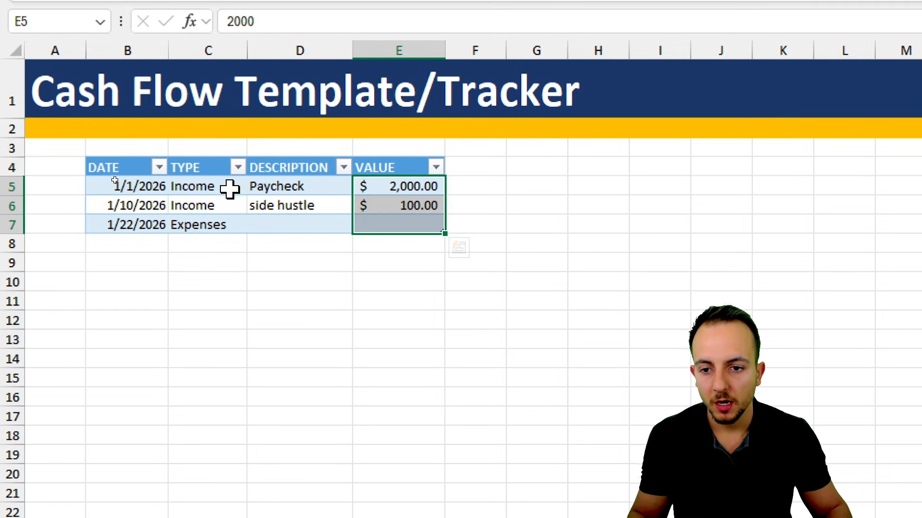
- Add an Equal To conditional formatting rule to C5:C7 that gives Expenses a Light Red Fill with Dark Red Text
drag(225, 189, 216, 220)
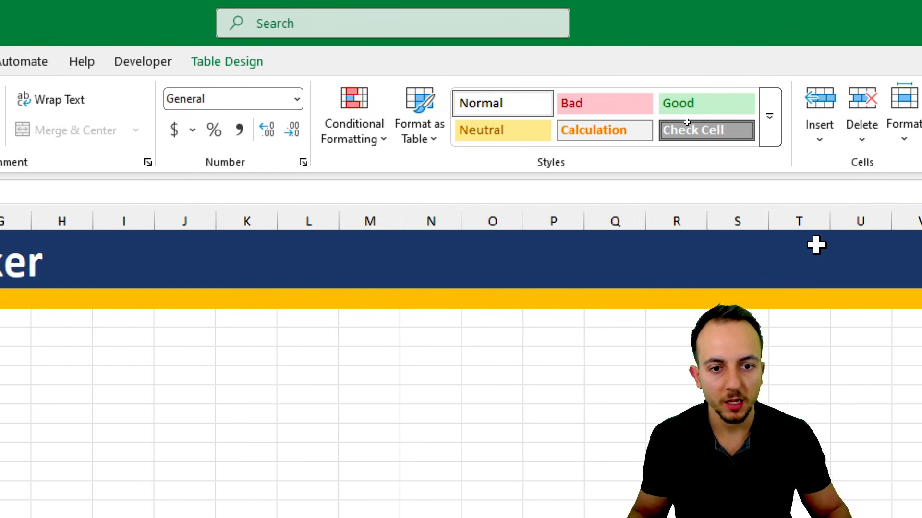
click(294, 147)
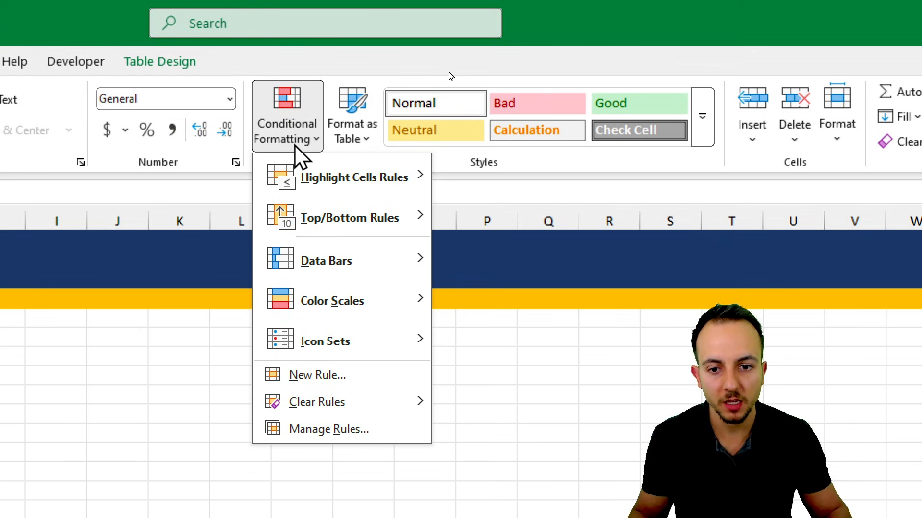
mouse_move(340, 183)
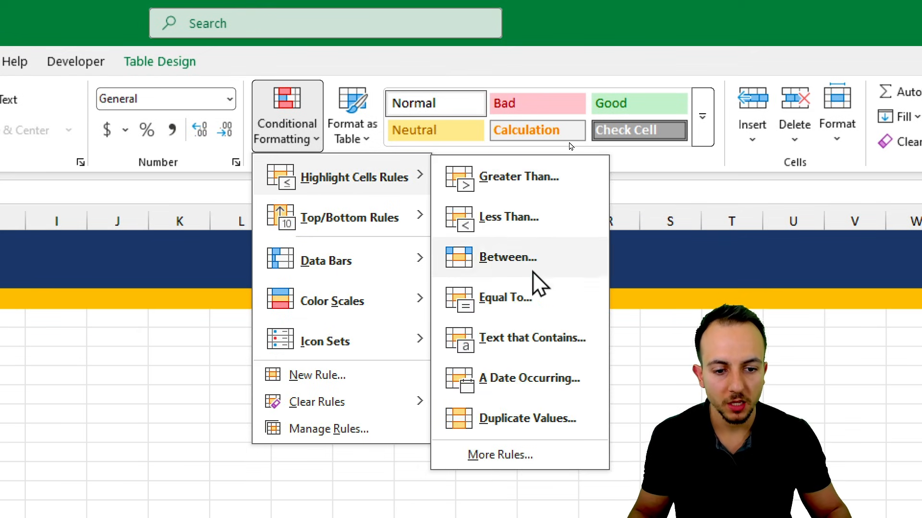
click(540, 303)
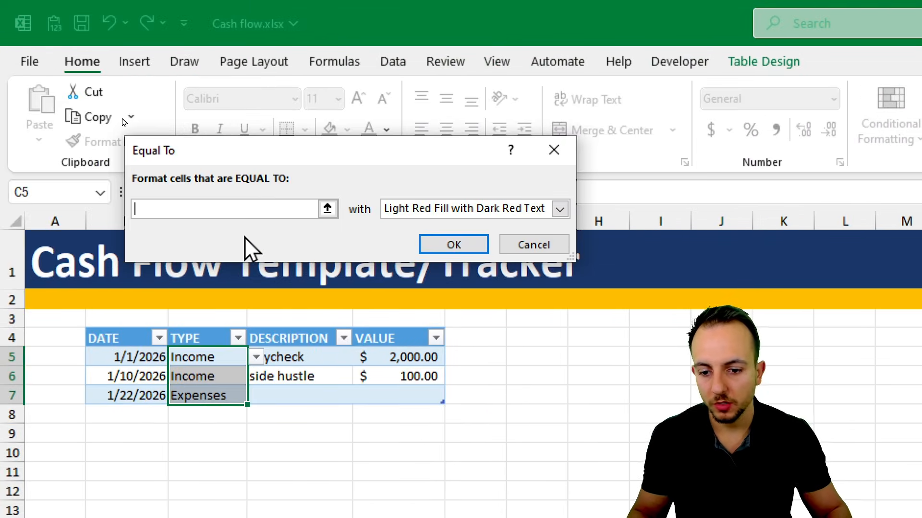
text(Expenses)
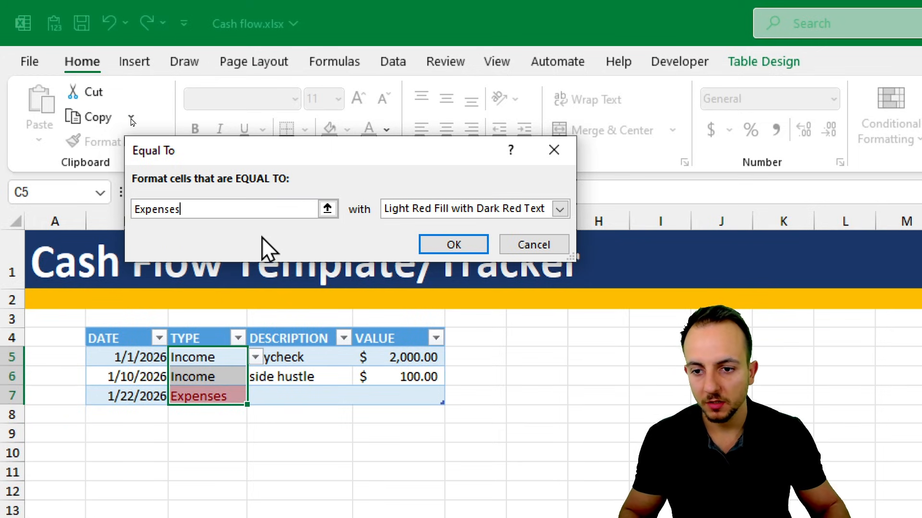
click(408, 208)
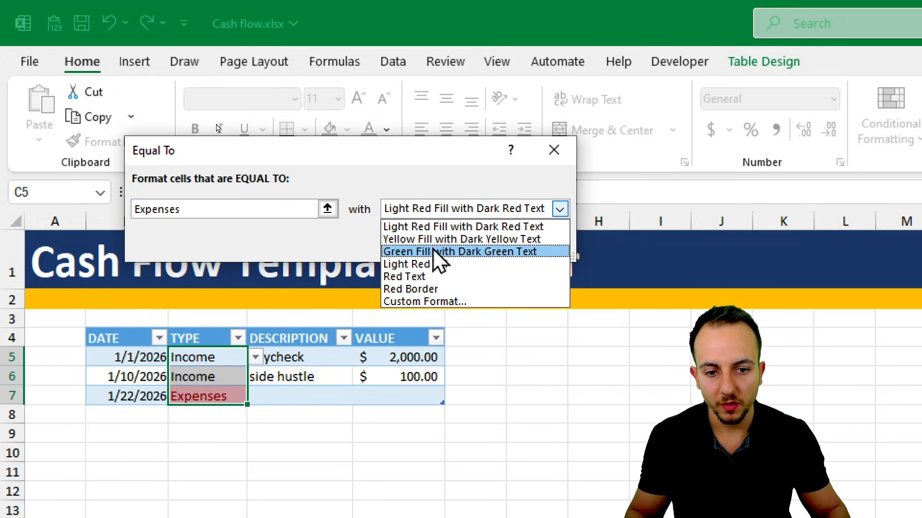
click(463, 226)
click(460, 243)
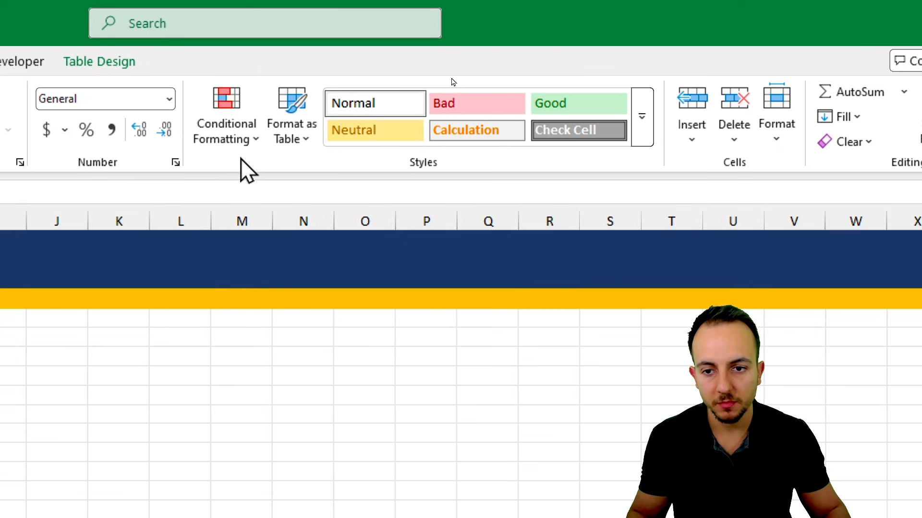
- Add a second Equal To conditional formatting rule to C5:C7 that gives Income a Green Fill with Dark Green Text
click(901, 139)
mouse_move(259, 181)
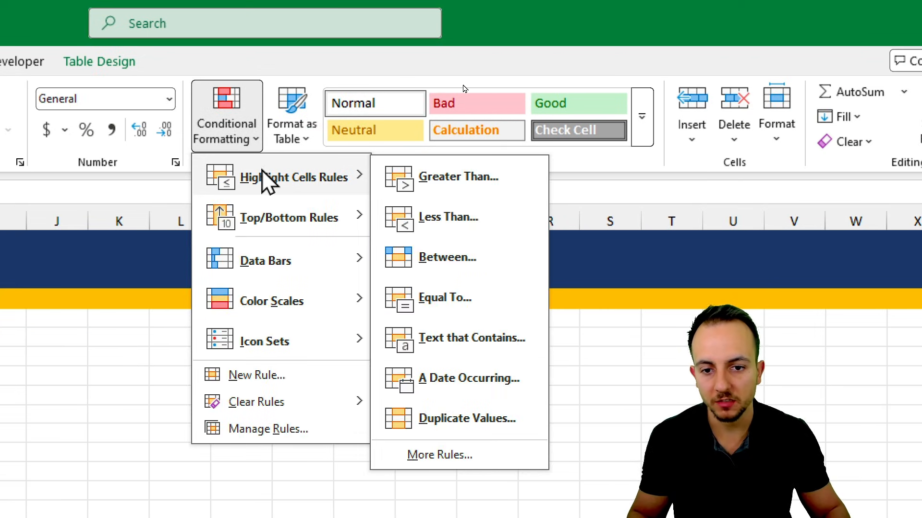
click(446, 300)
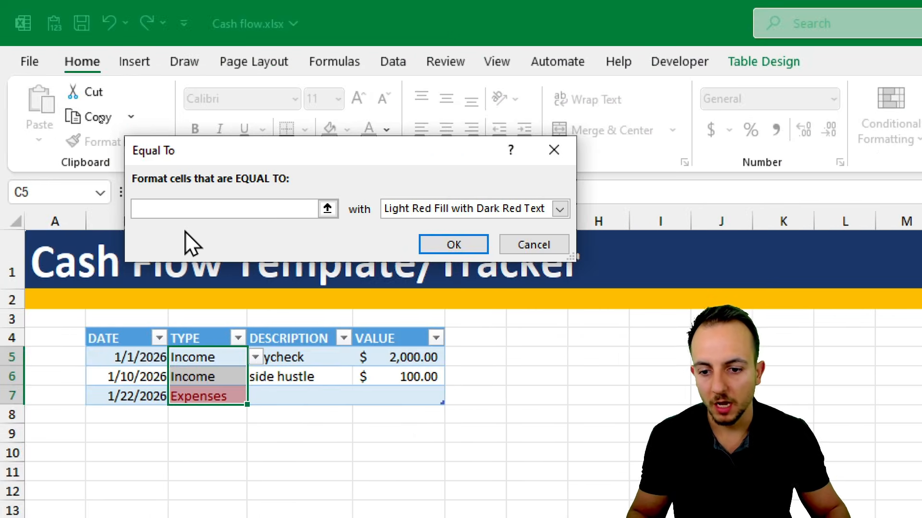
text(Income)
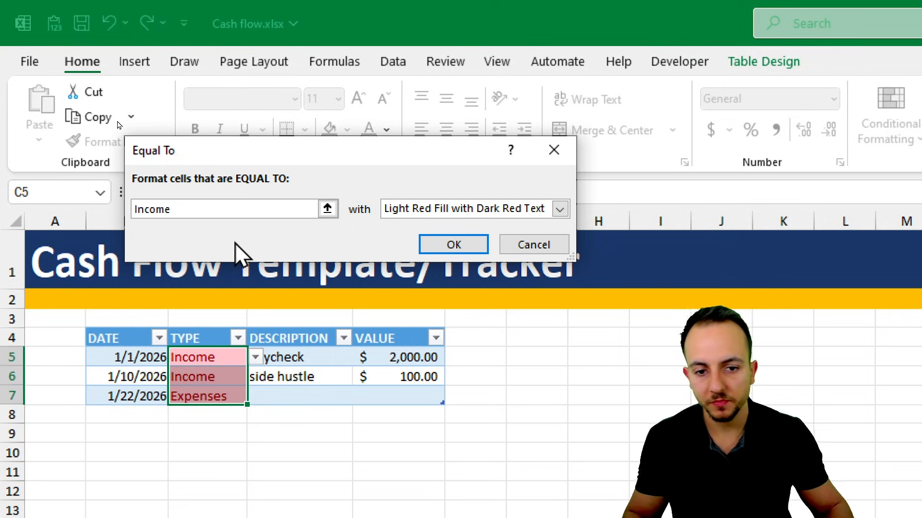
click(448, 210)
click(454, 250)
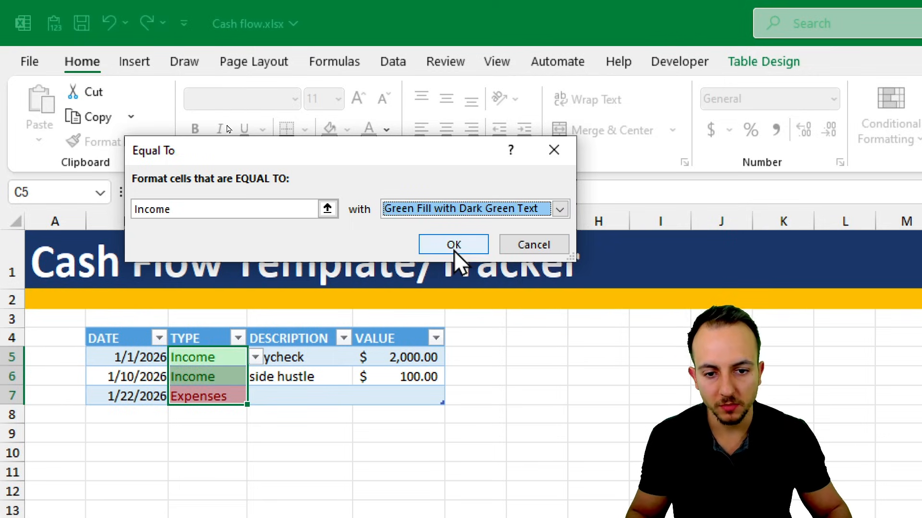
click(454, 250)
- Test the conditional formatting by switching the type in C6 to Expenses and back to Income
click(200, 432)
click(215, 376)
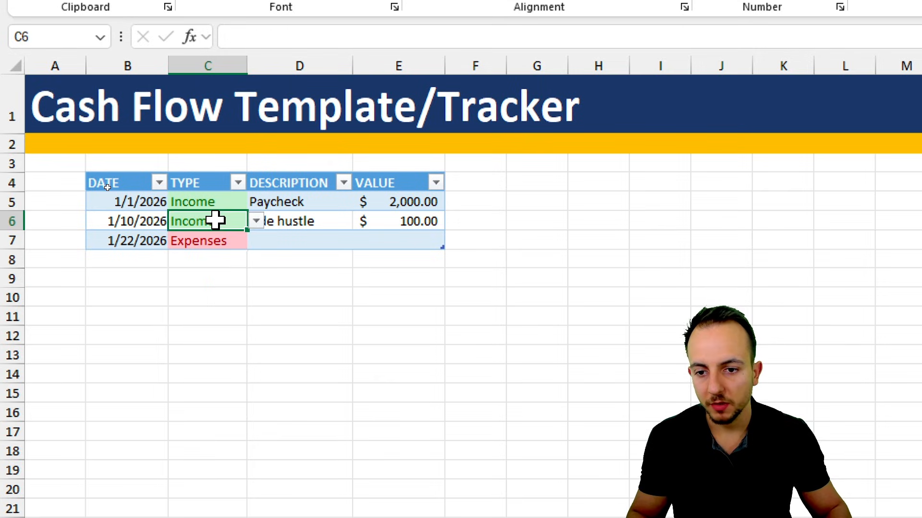
click(256, 222)
click(218, 255)
click(256, 224)
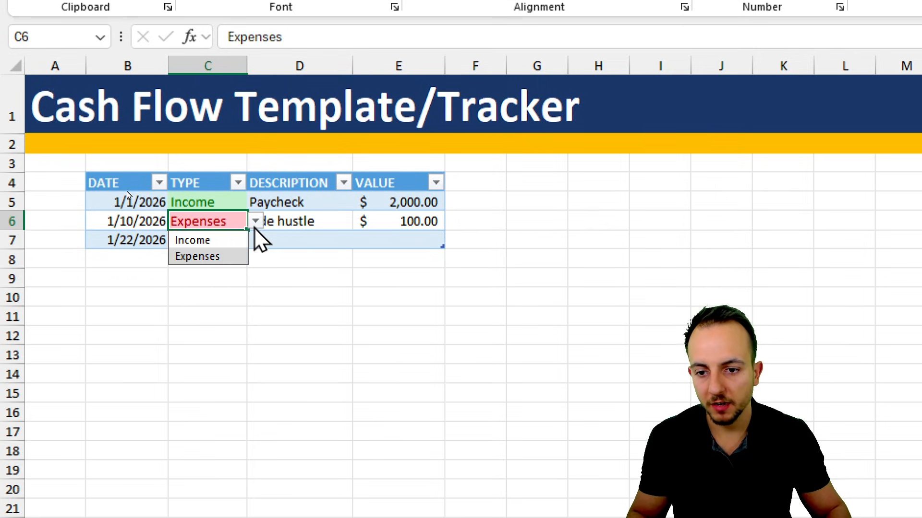
click(229, 239)
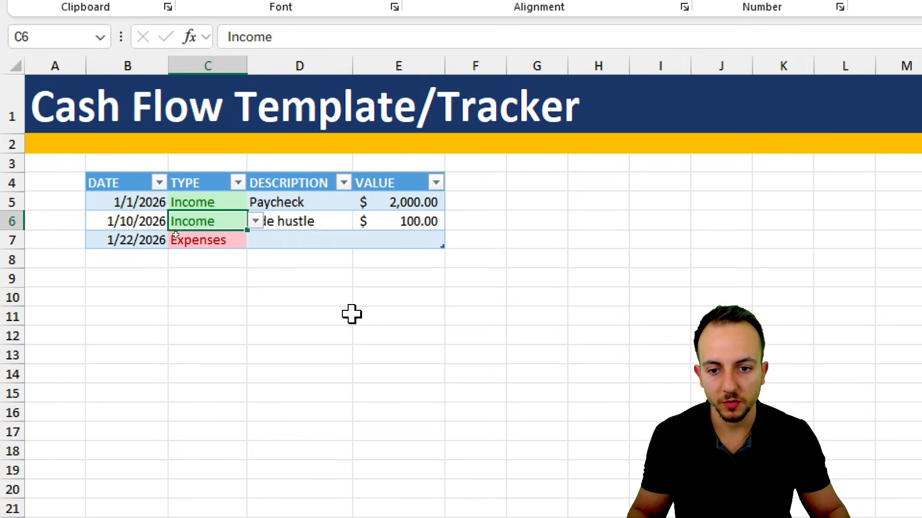
- Complete the 1/22/2026 row with the description Mortgage and the value 1,200
click(293, 314)
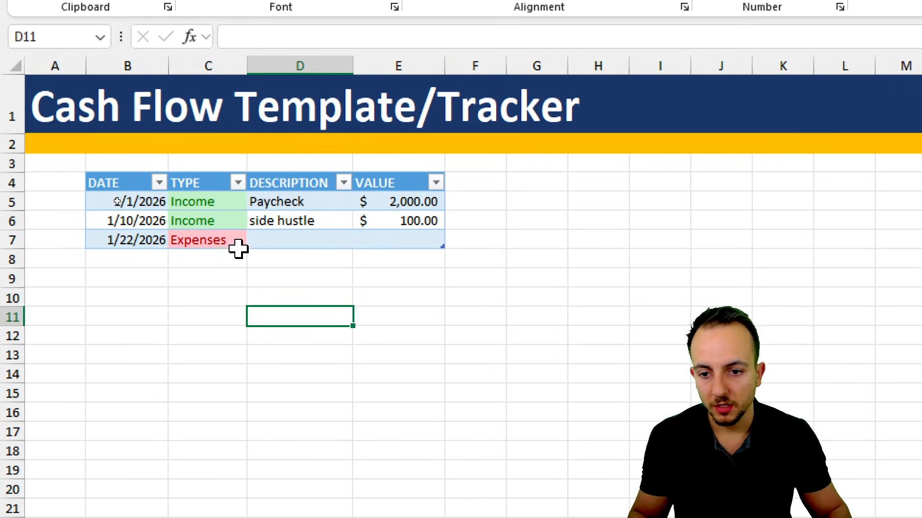
click(293, 241)
text(M)
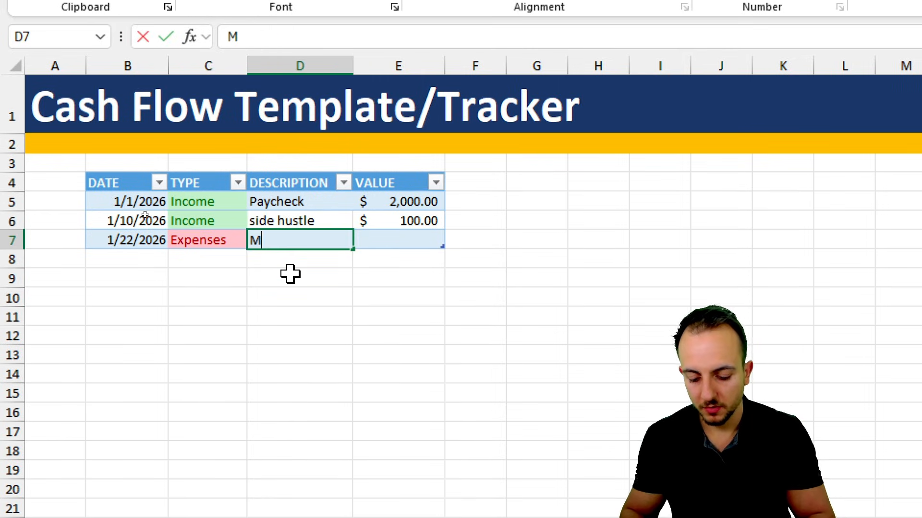
text(ortgage)
key(Tab)
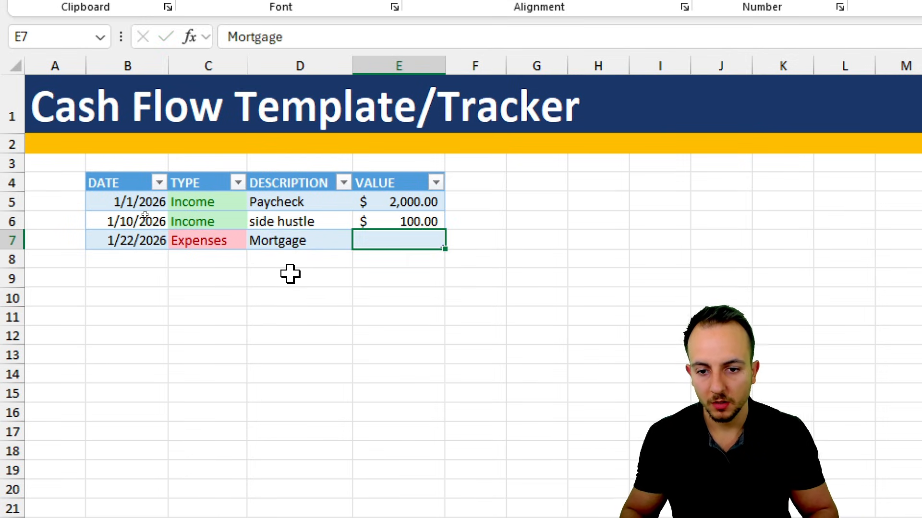
text(1)
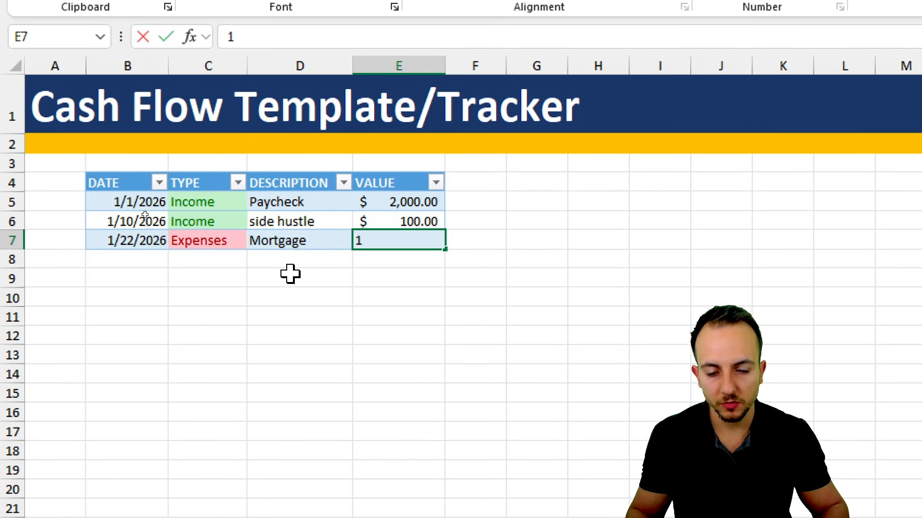
text(,200)
key(Return)
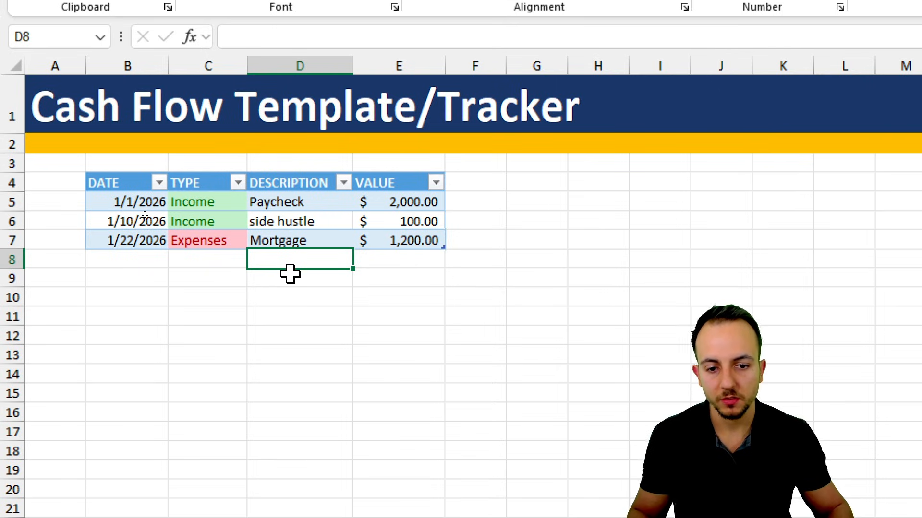
key(Down)
key(Down)
key(Down)
key(Down)
key(Down)
drag(122, 165, 376, 282)
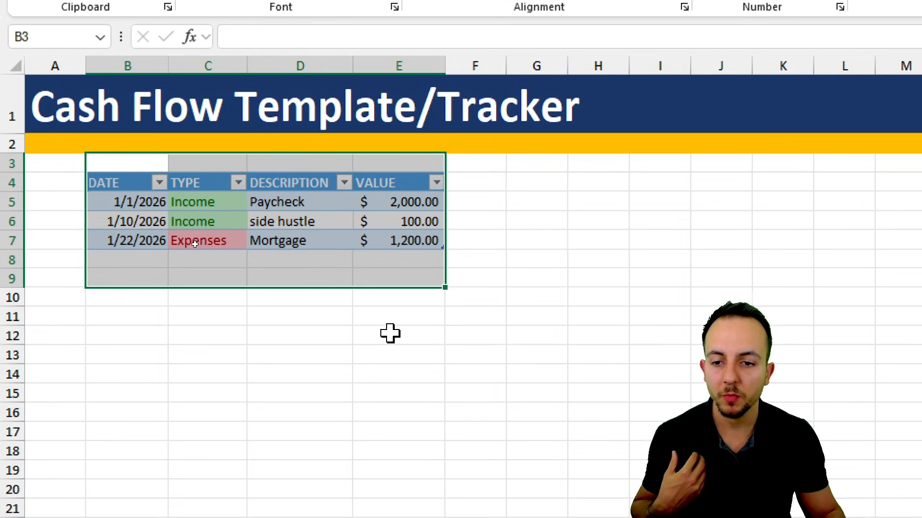
click(216, 206)
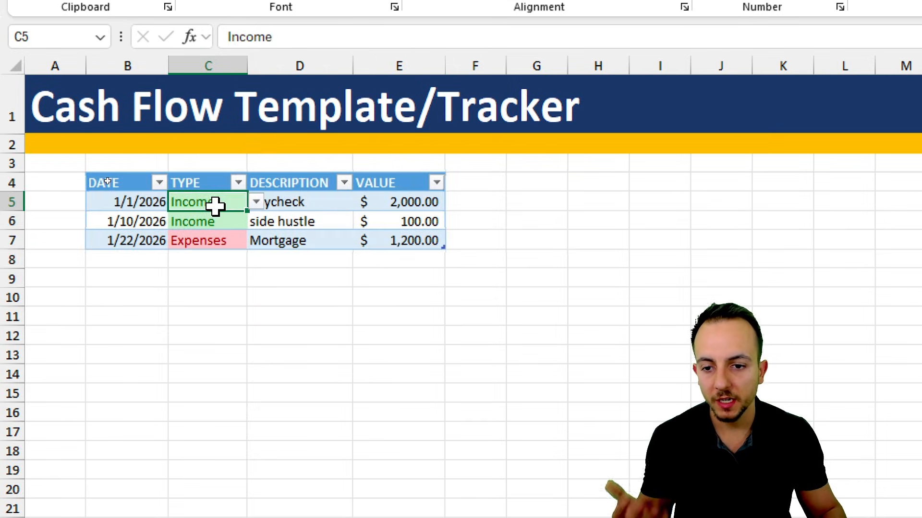
click(233, 240)
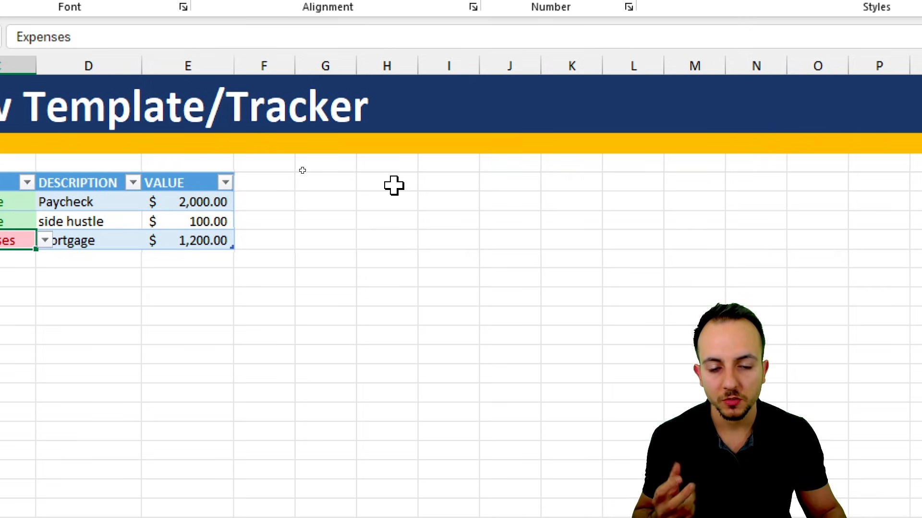
- Enter the summary labels Expenses in I4 and Income in I5
click(394, 185)
click(435, 185)
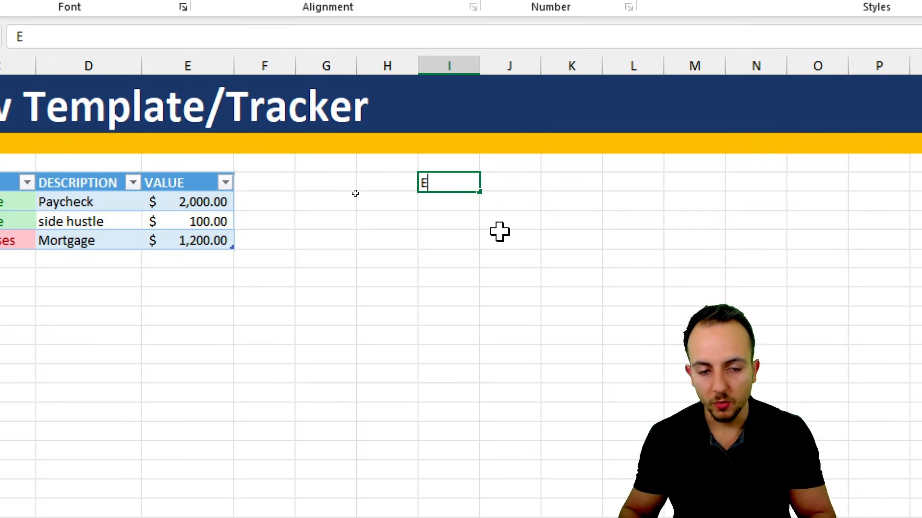
text(Expenses)
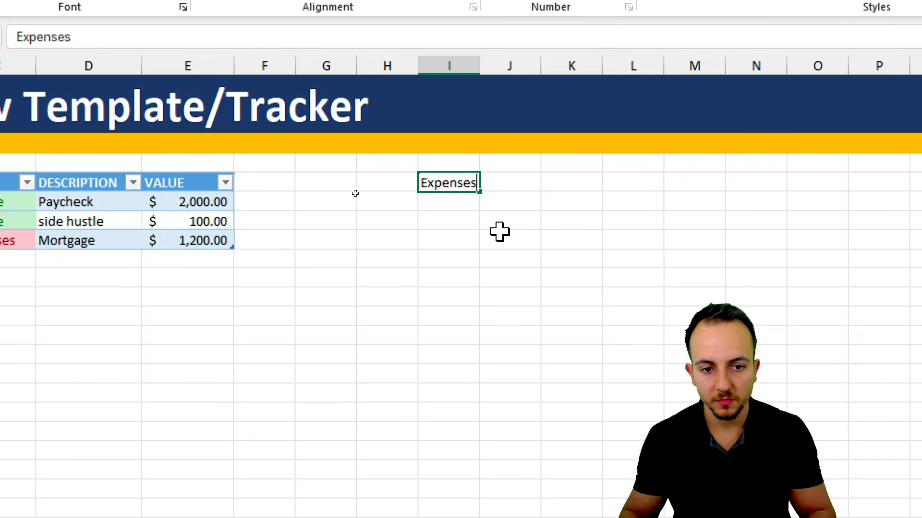
key(Return)
text(Incomes)
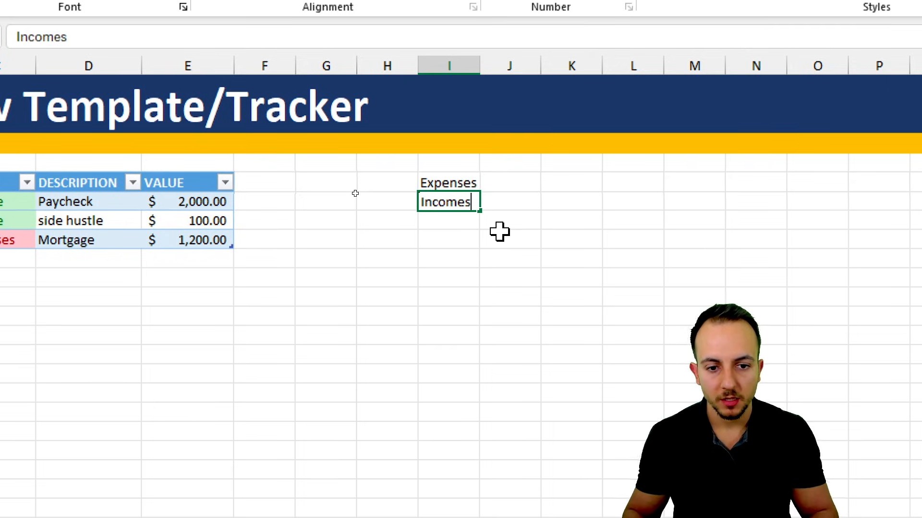
key(BackSpace)
key(Return)
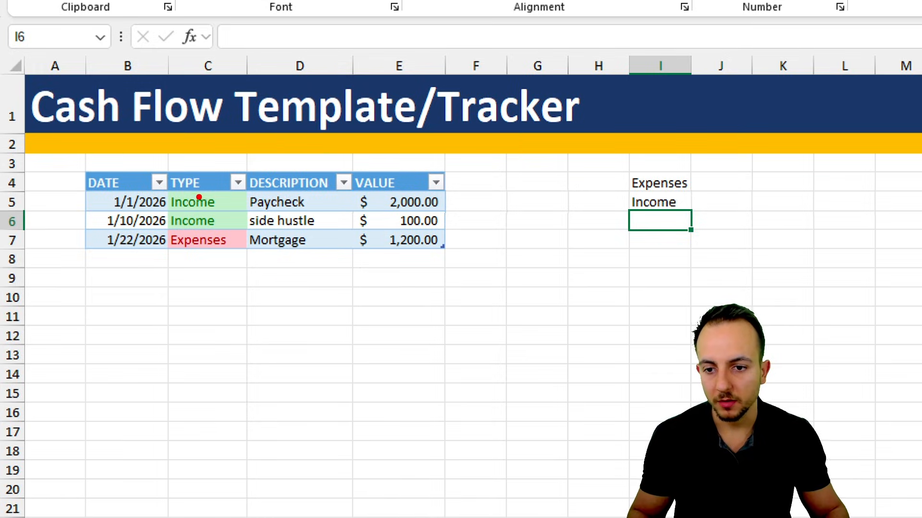
mouse_move(199, 197)
mouse_down()
mouse_move(257, 236)
mouse_move(204, 189)
mouse_up()
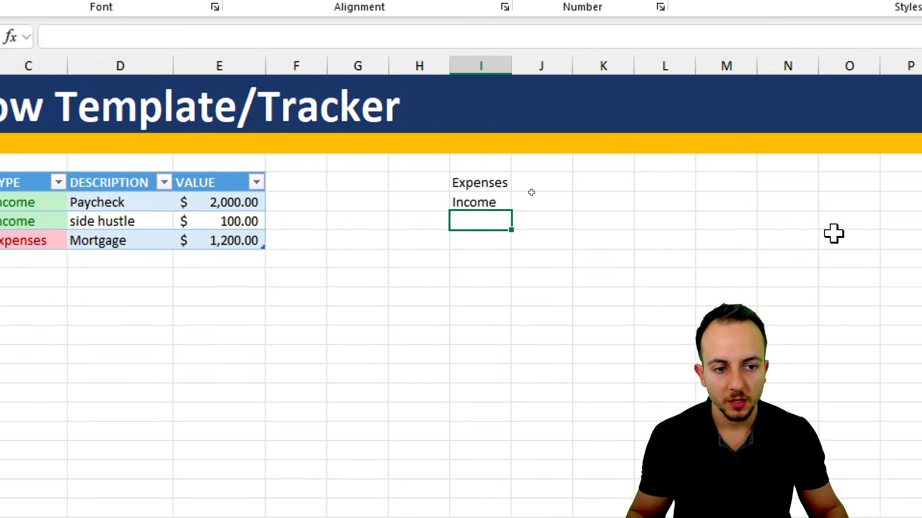
click(703, 182)
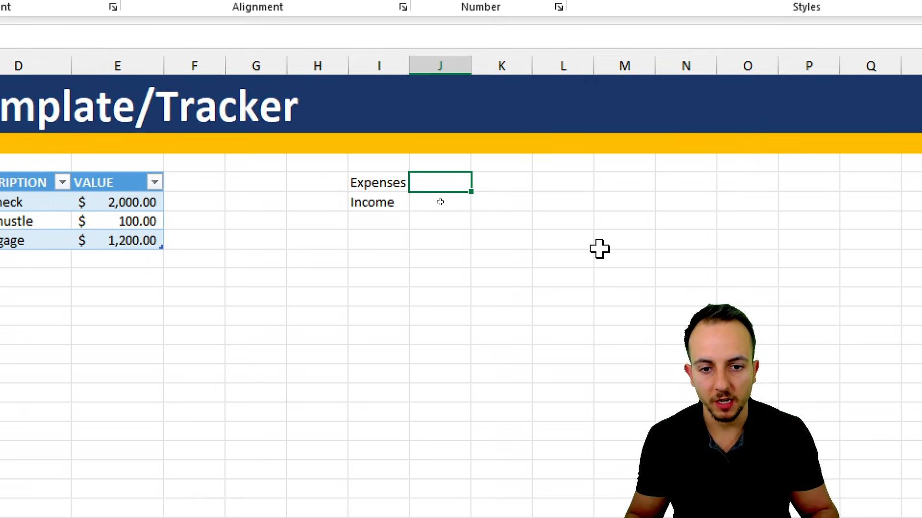
click(390, 189)
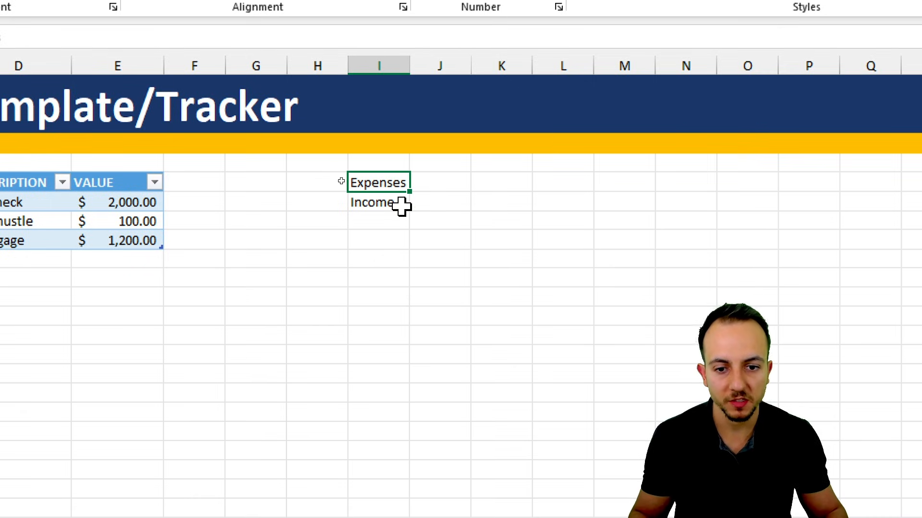
click(402, 206)
- Total the expenses in J4 with the formula =SUMIF(C:C,I4,E:E), using the whole type and value columns
click(433, 190)
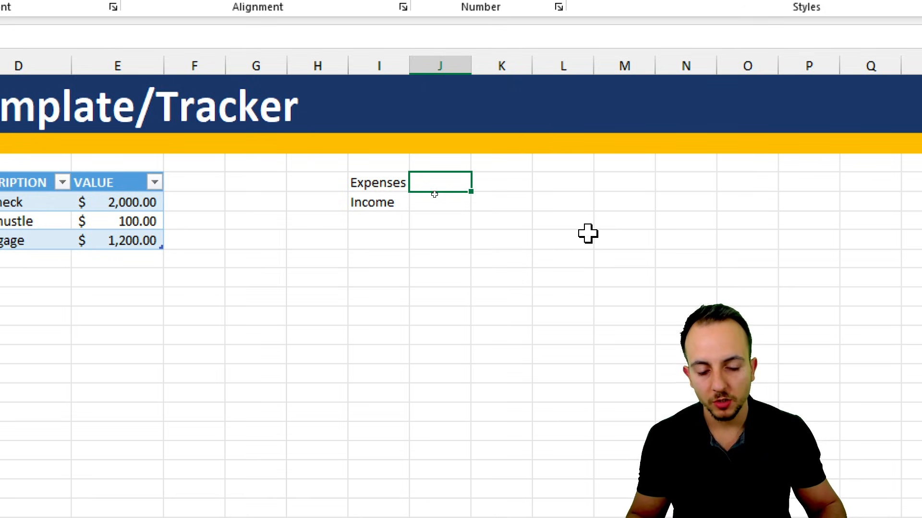
text(=)
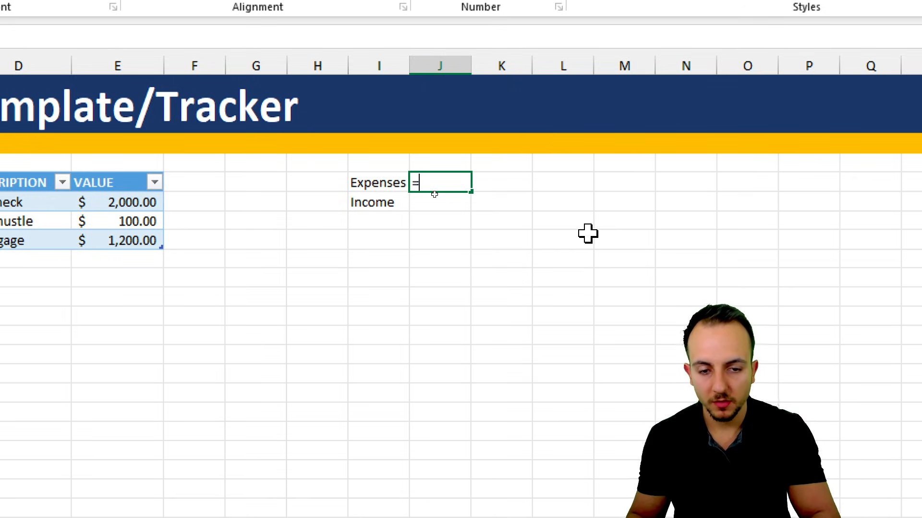
text(sumif)
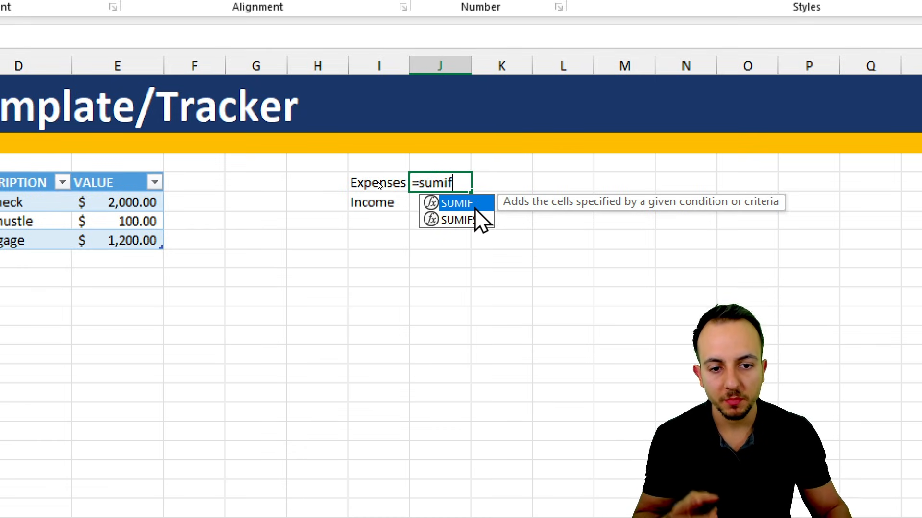
key(Tab)
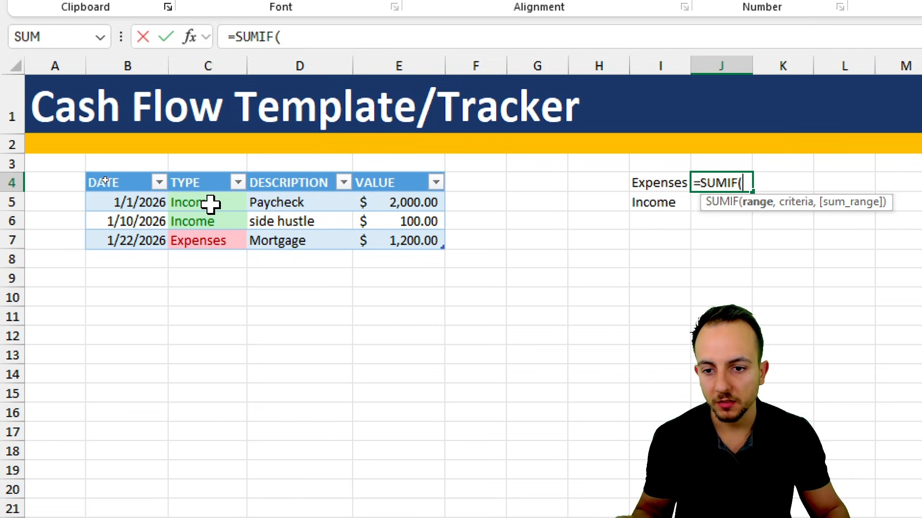
drag(214, 204, 213, 243)
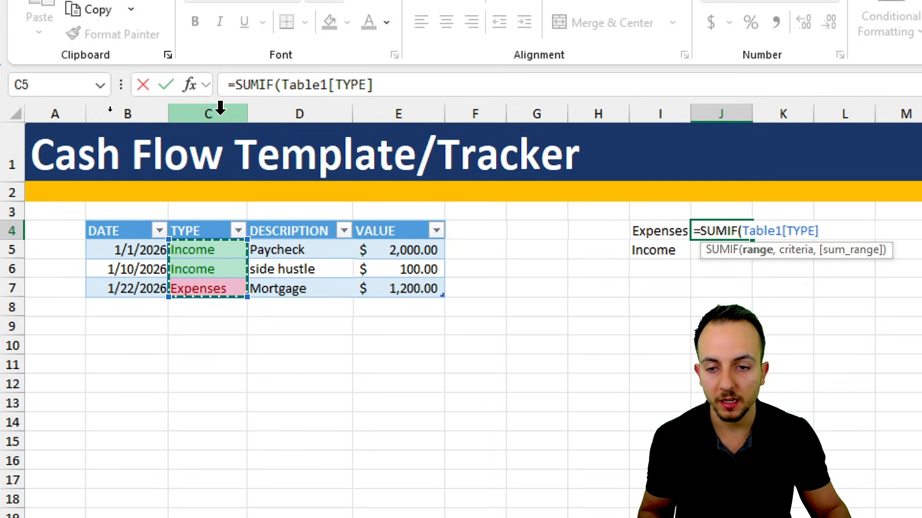
click(220, 108)
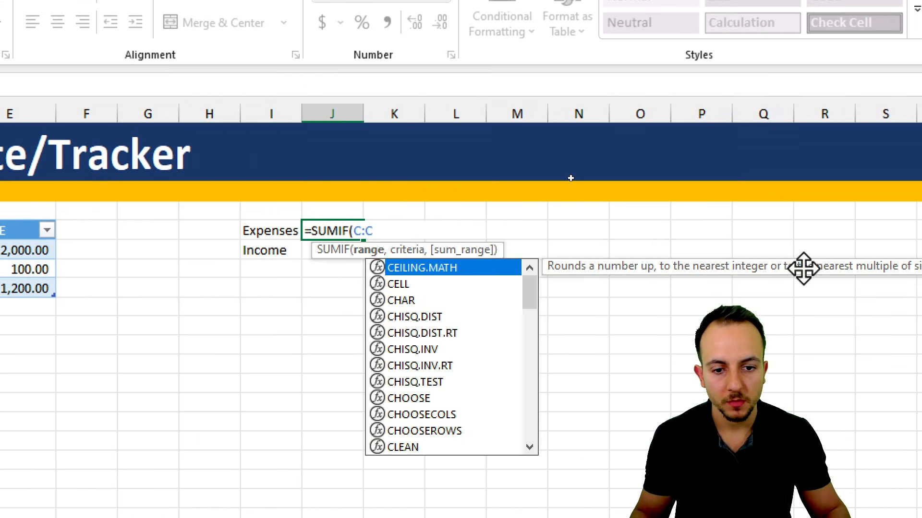
text(,)
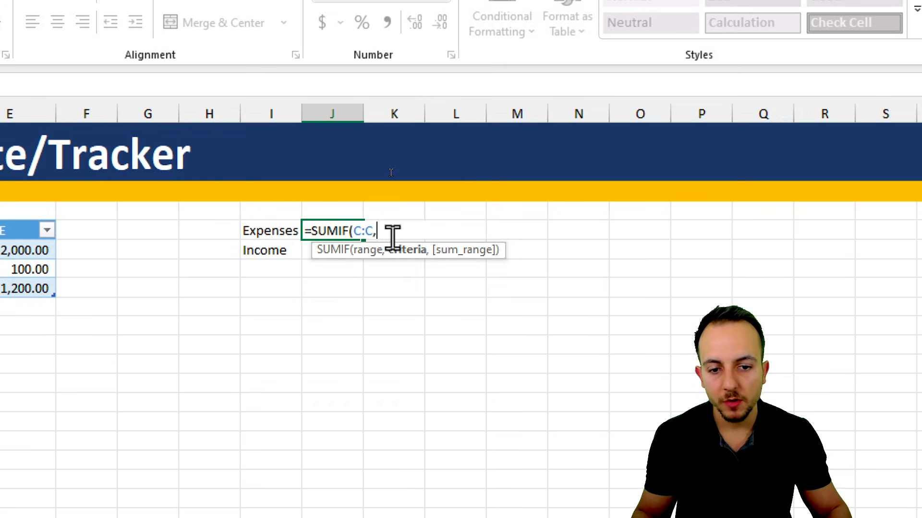
click(270, 231)
text(,)
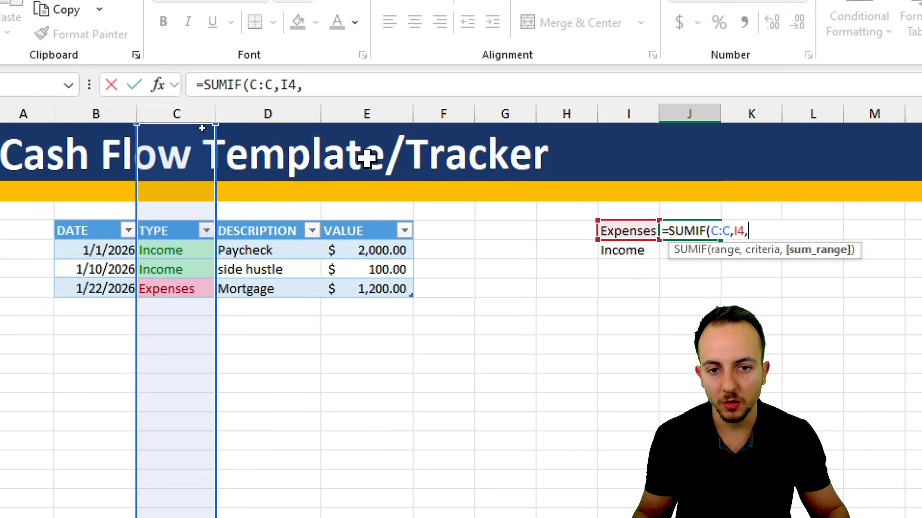
click(372, 114)
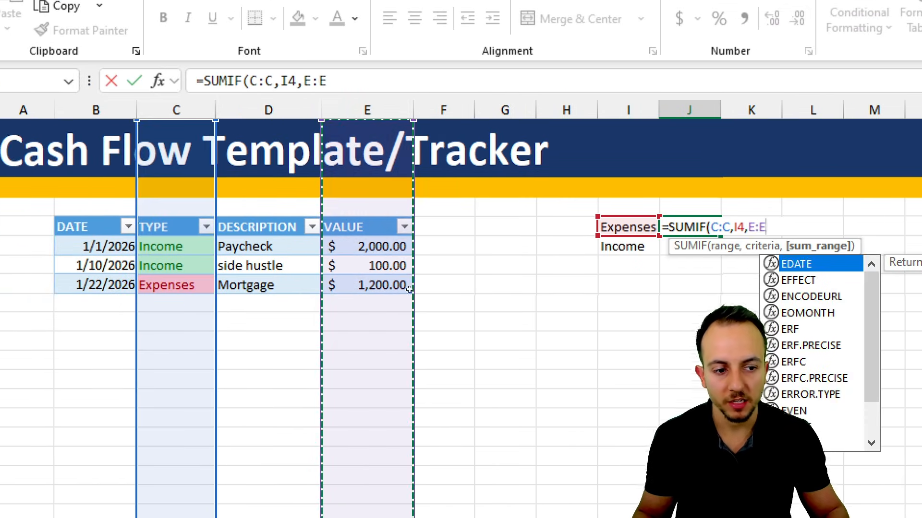
key(Return)
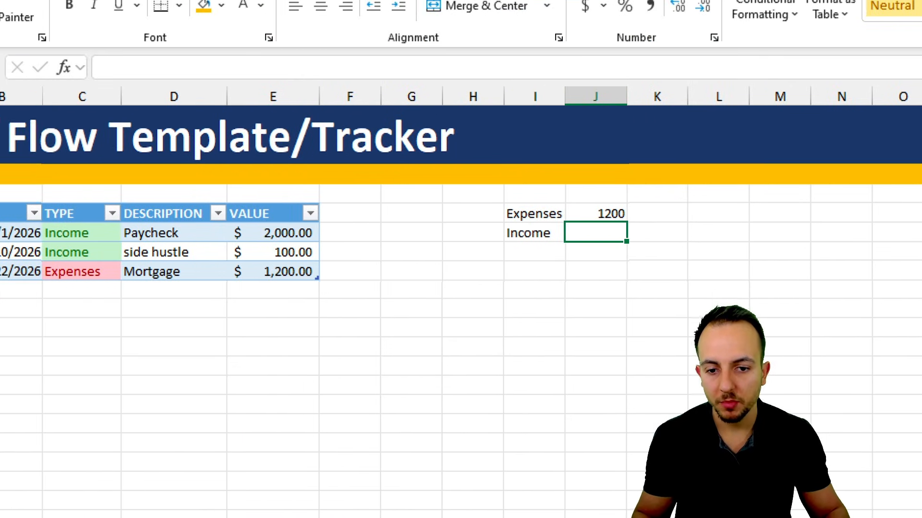
drag(582, 196, 642, 225)
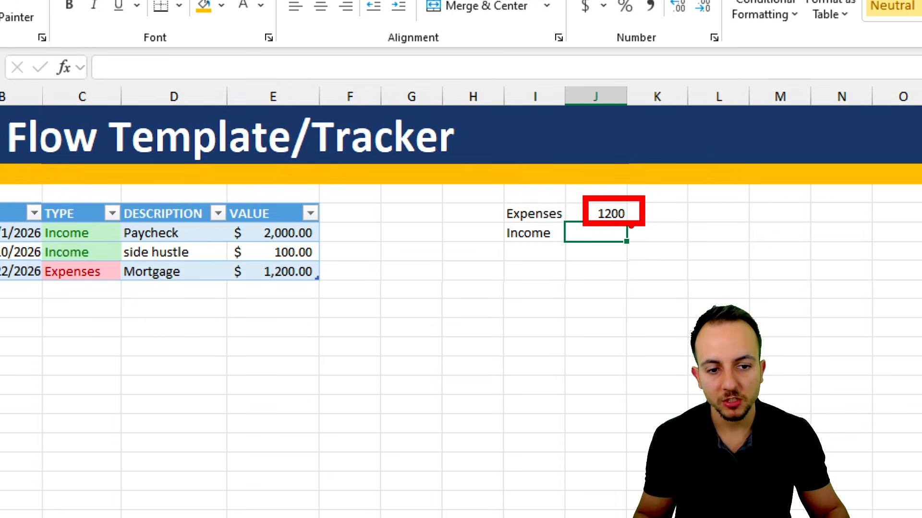
drag(498, 222, 565, 222)
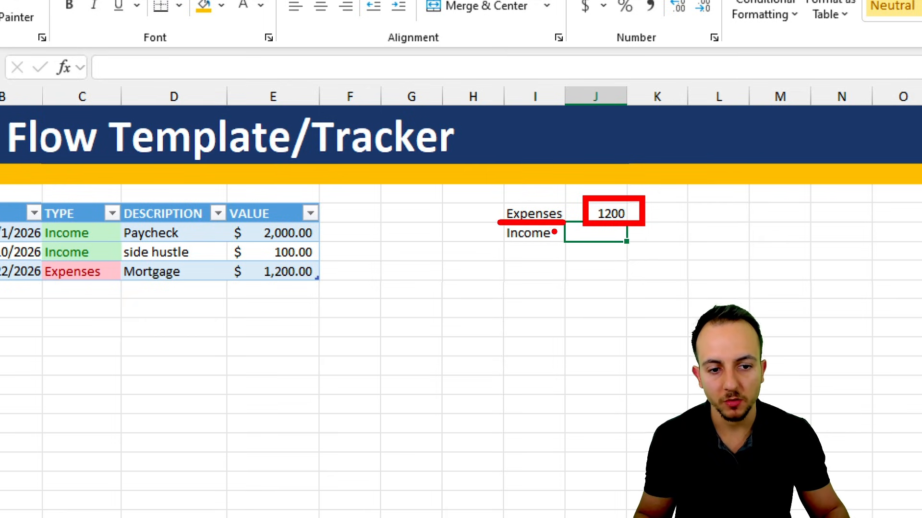
key(Escape)
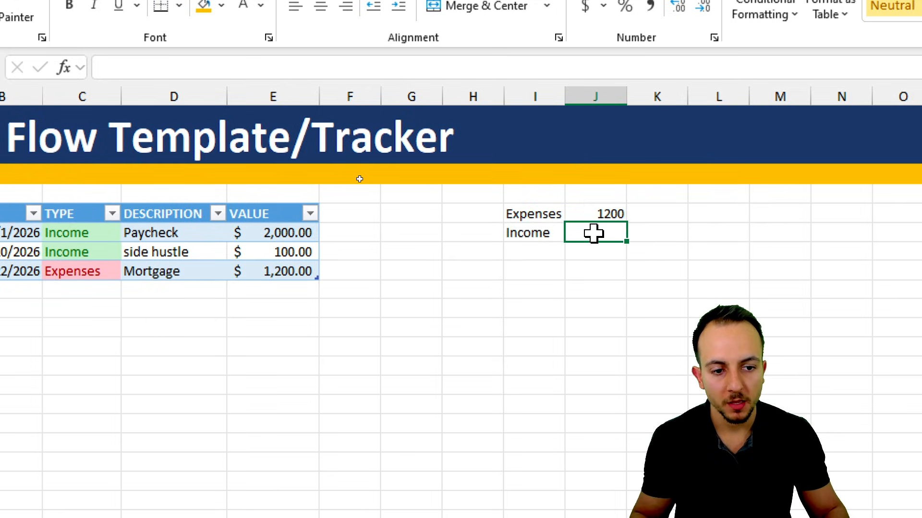
click(533, 233)
- Copy the SUMIF formula from J4 to J5 to total the income
click(618, 220)
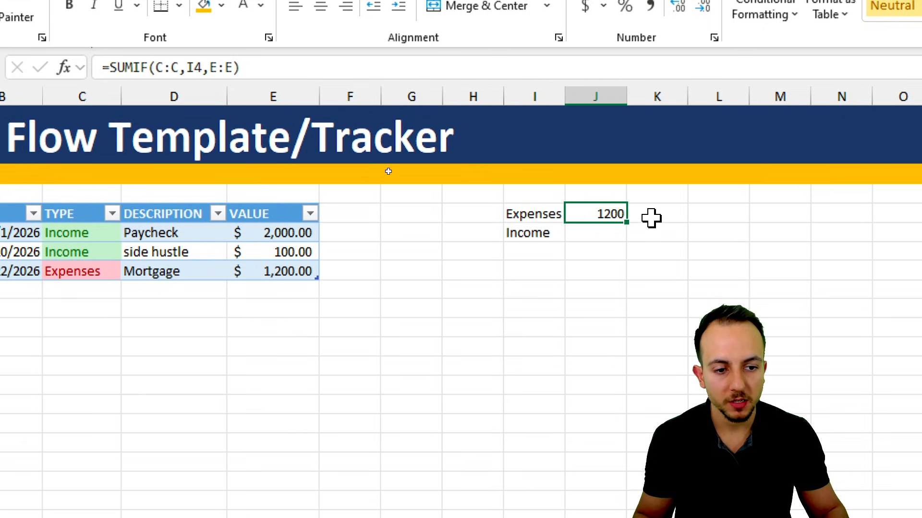
drag(641, 208, 699, 186)
drag(643, 238, 699, 227)
key(Escape)
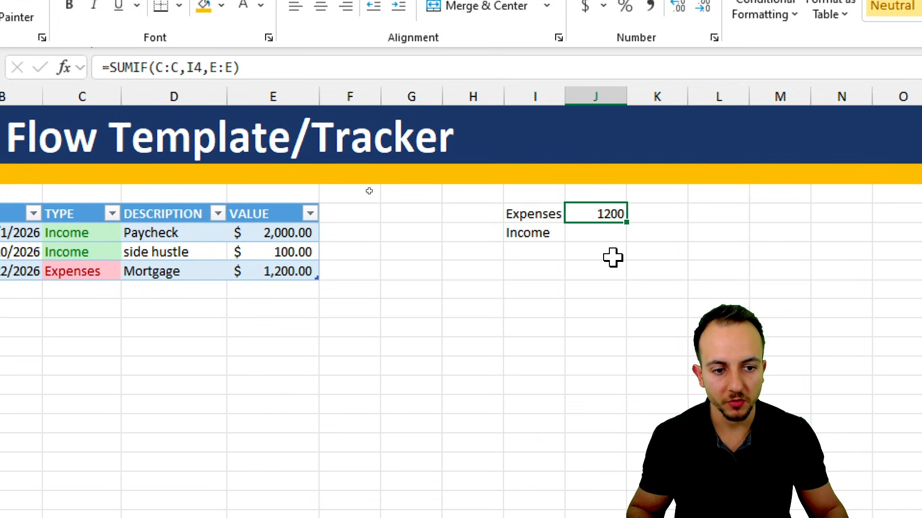
key(ctrl+c)
click(611, 232)
key(ctrl+v)
key(Escape)
click(567, 292)
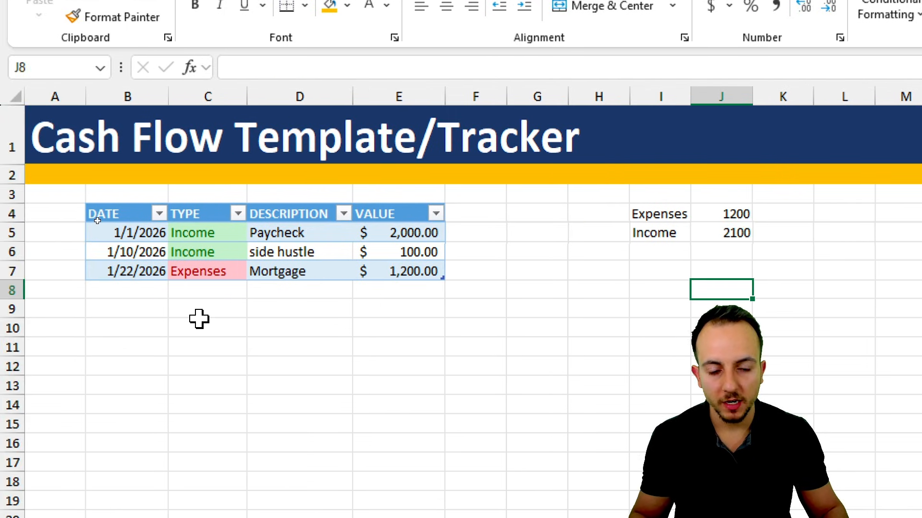
- Add a table entry in row 8 with the description side hustle, the value 123 and the type Income
click(151, 289)
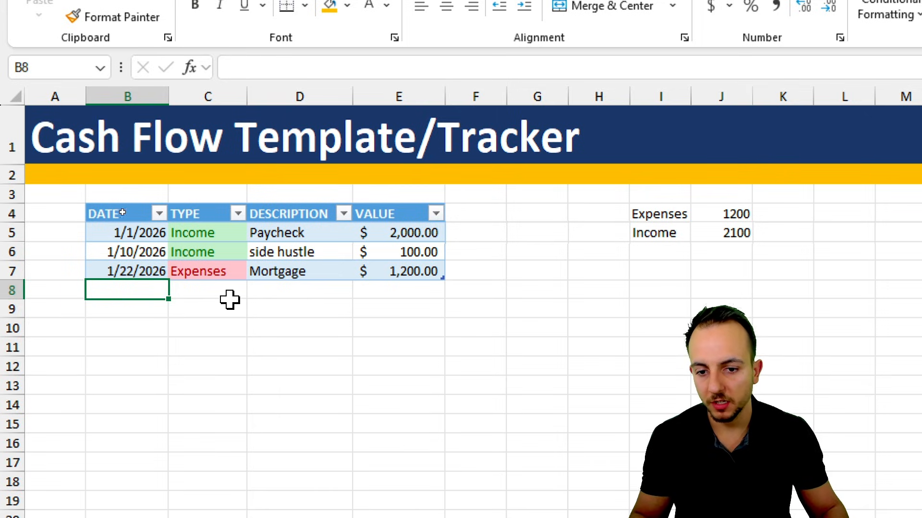
click(300, 291)
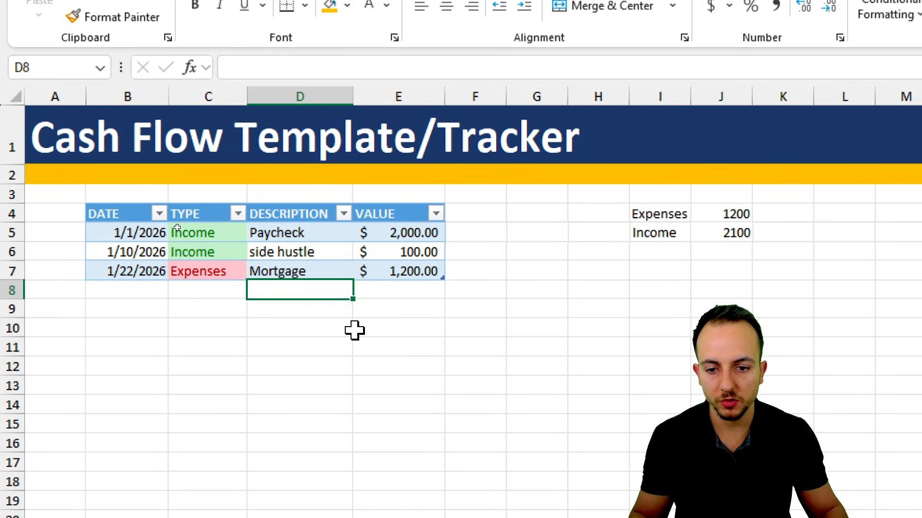
text(Side)
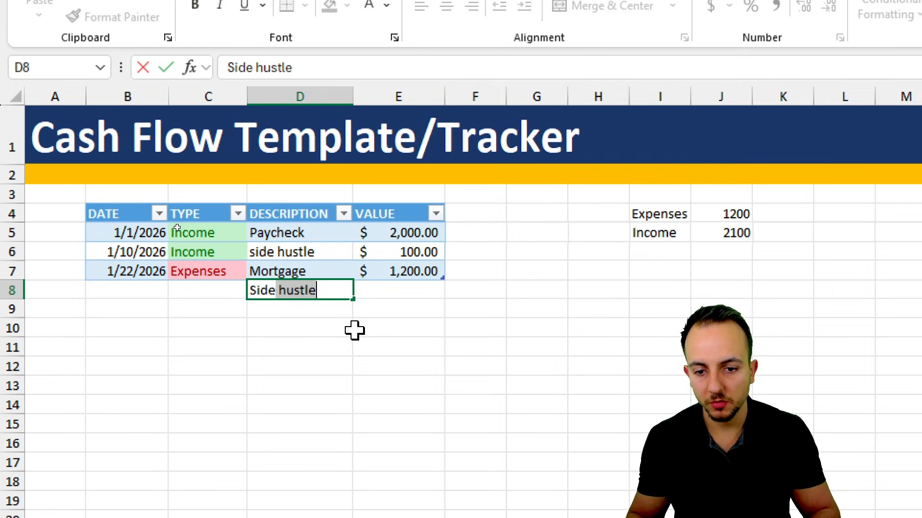
key(Return)
click(408, 294)
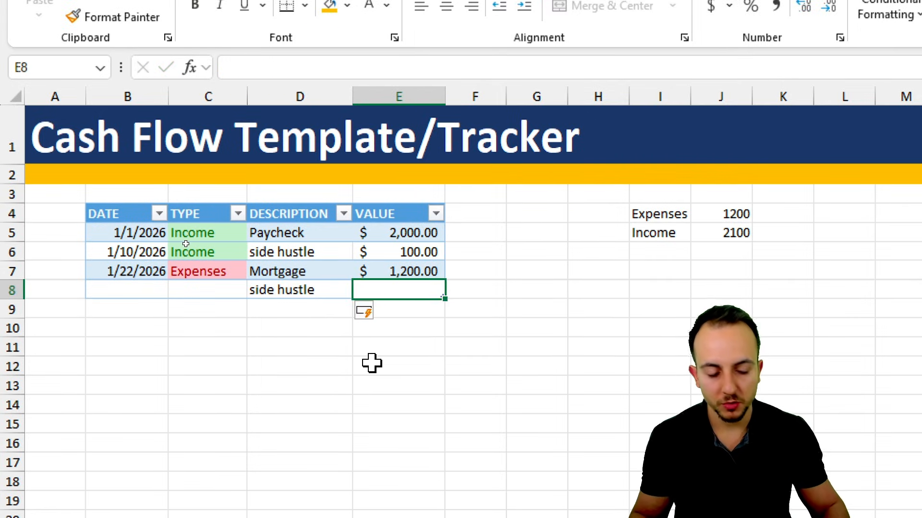
text(123)
key(Return)
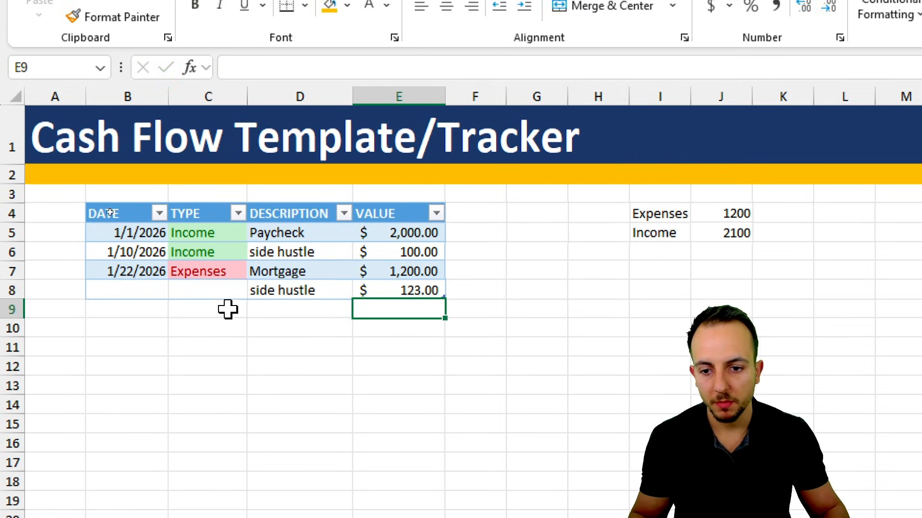
click(239, 290)
click(255, 290)
click(227, 314)
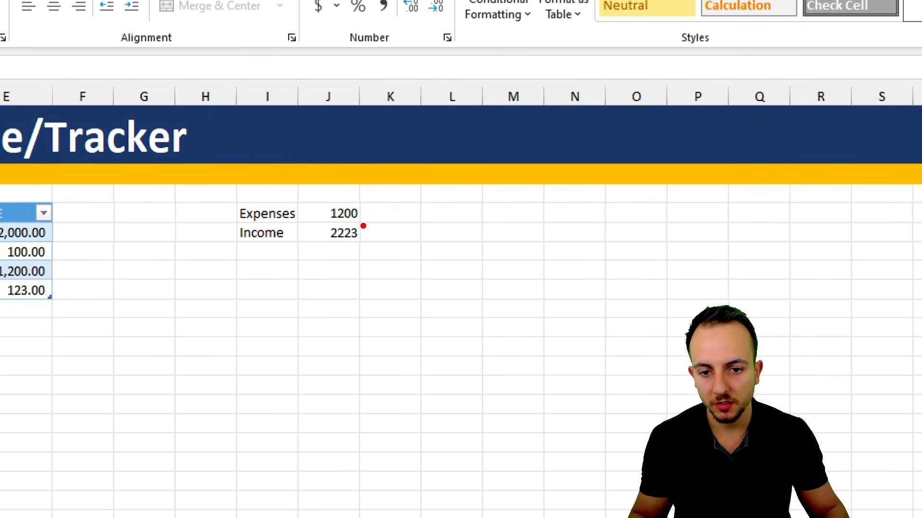
mouse_move(347, 196)
mouse_down()
mouse_move(311, 217)
mouse_move(386, 207)
mouse_move(351, 193)
mouse_up()
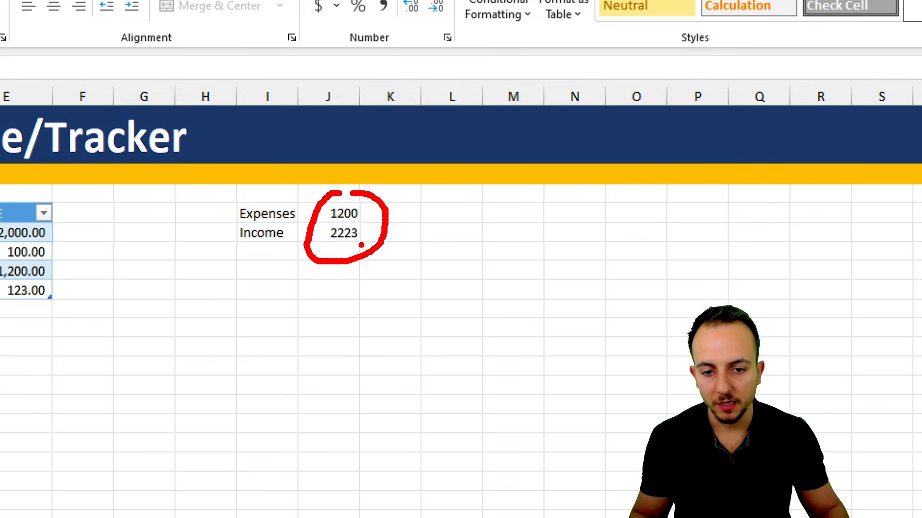
drag(376, 261, 441, 309)
key(Escape)
- Add a Balance label in I6 and calculate income minus expenses in J6 with =J5-J4
click(295, 247)
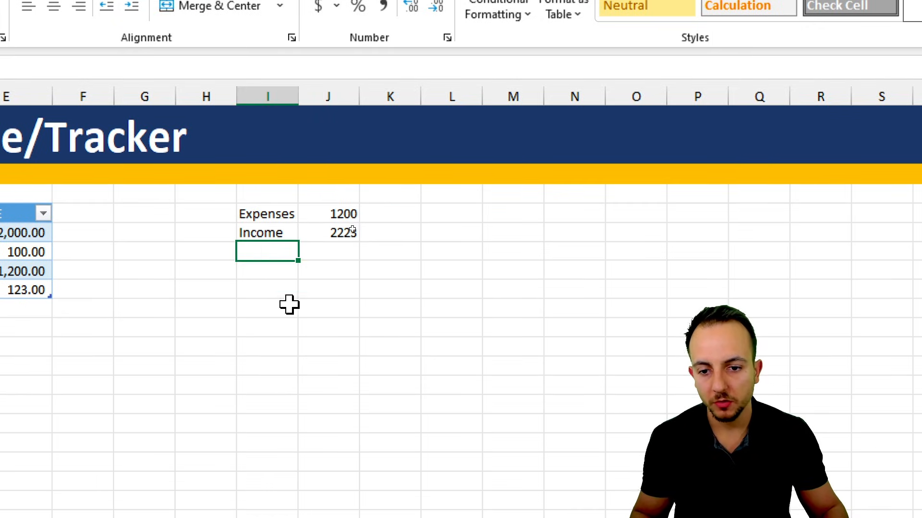
text(Balance)
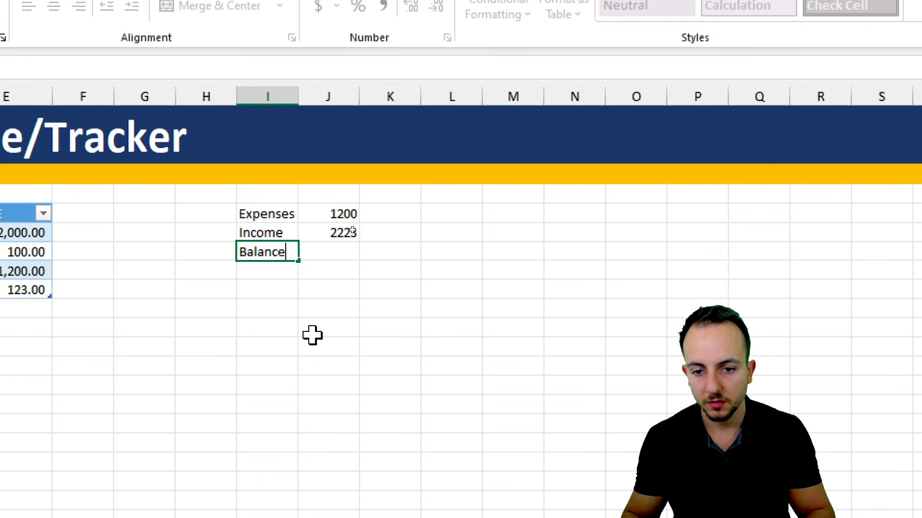
key(Return)
click(346, 252)
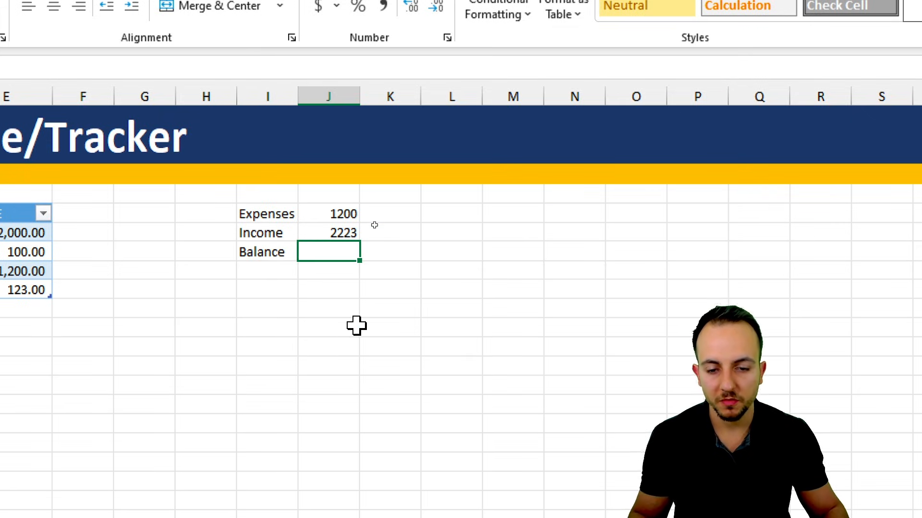
text(=)
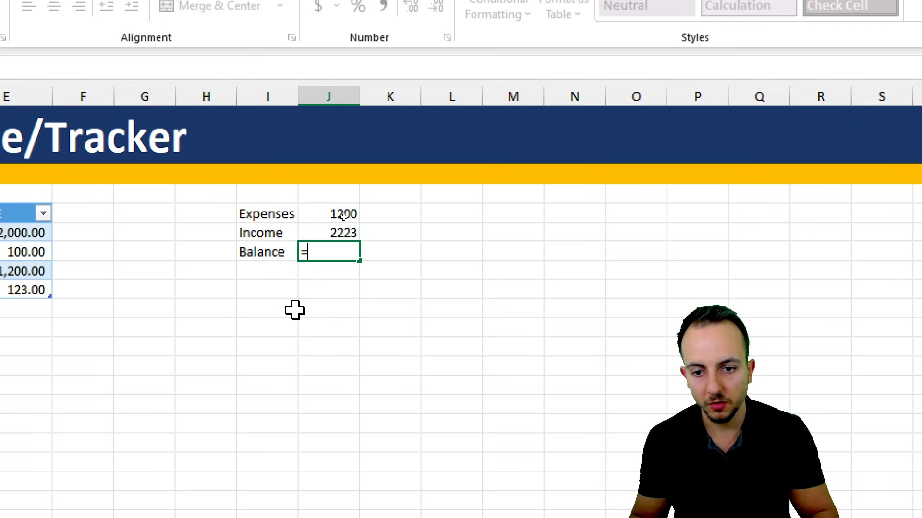
click(336, 229)
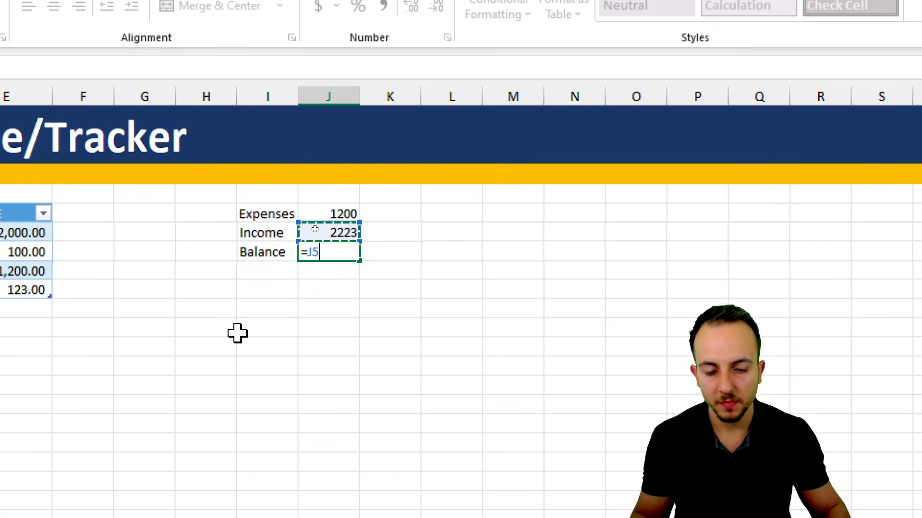
text(-)
click(349, 210)
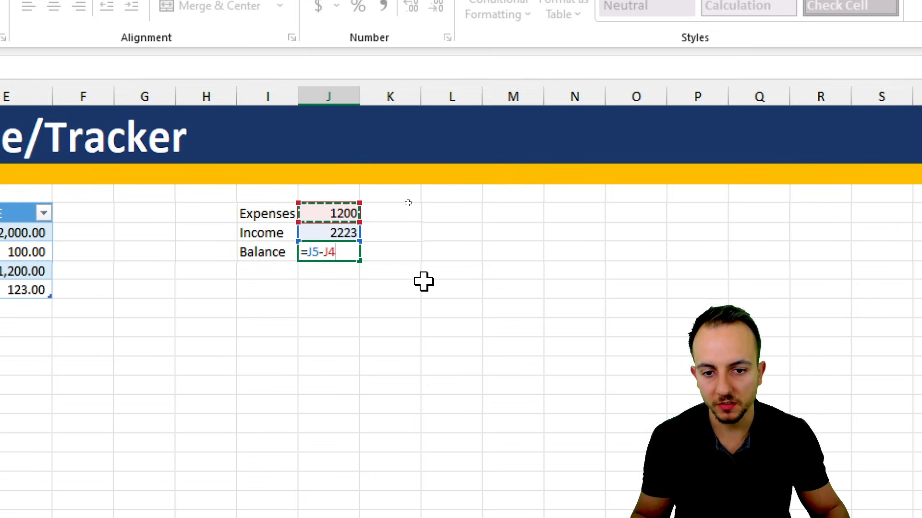
key(Return)
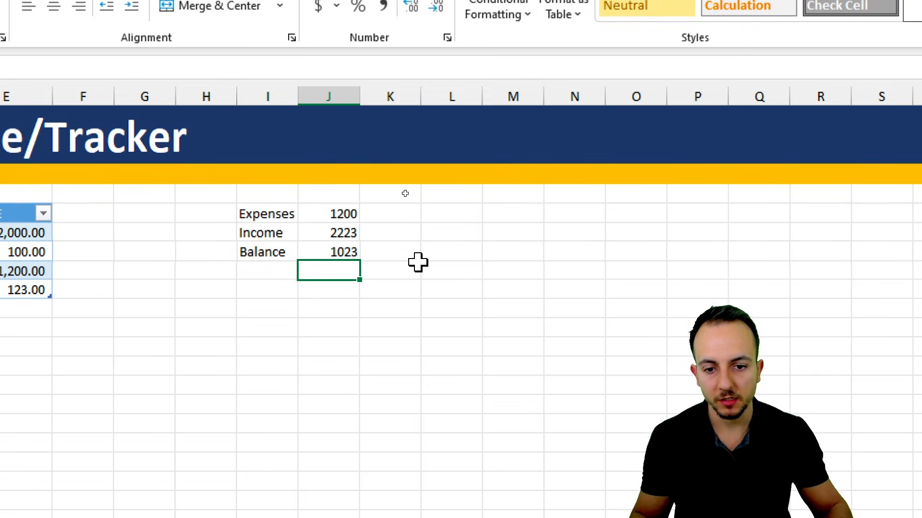